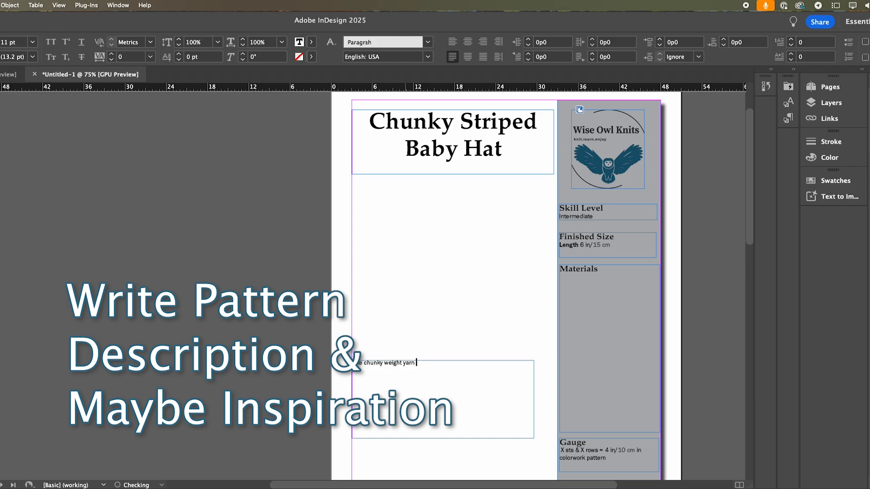
# Step: Finish the opening sentence: "and helical knitting to make a quick striped baby hat without the annoying “jogs” that happen when you change from one color to another."
pyautogui.write('knitting to make a quick ')
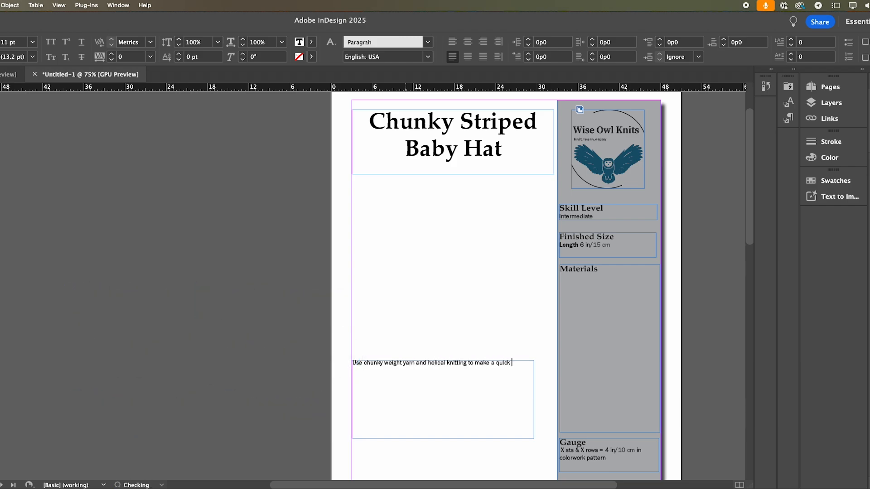
pyautogui.write('striped baby')
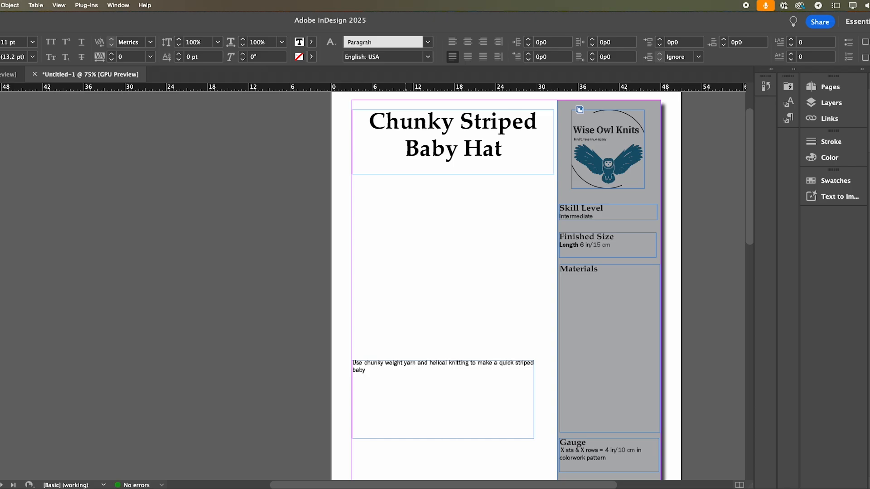
pyautogui.write(' hat')
pyautogui.write(' without the annoying')
pyautogui.write(' “jogs” that ha')
pyautogui.write('ppen when you change from')
pyautogui.write(' one color to anothe')
pyautogui.write('r.')
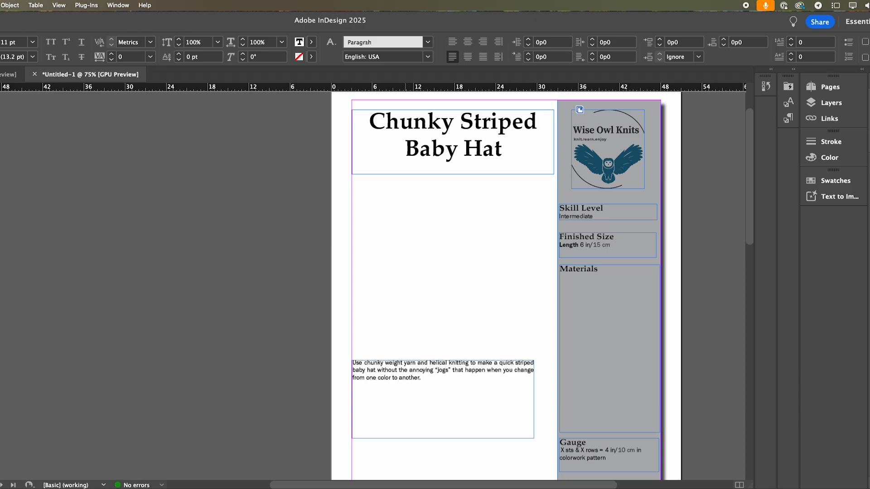
# Step: Continue the description with "I made a video tutorial that shows you how to make the color changes,"
pyautogui.write(' I made a video tutorial that sho')
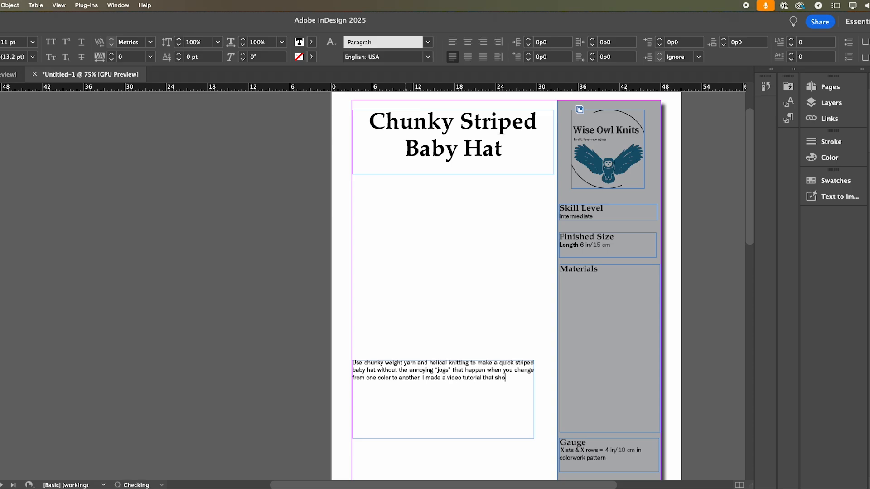
pyautogui.write('ws you how')
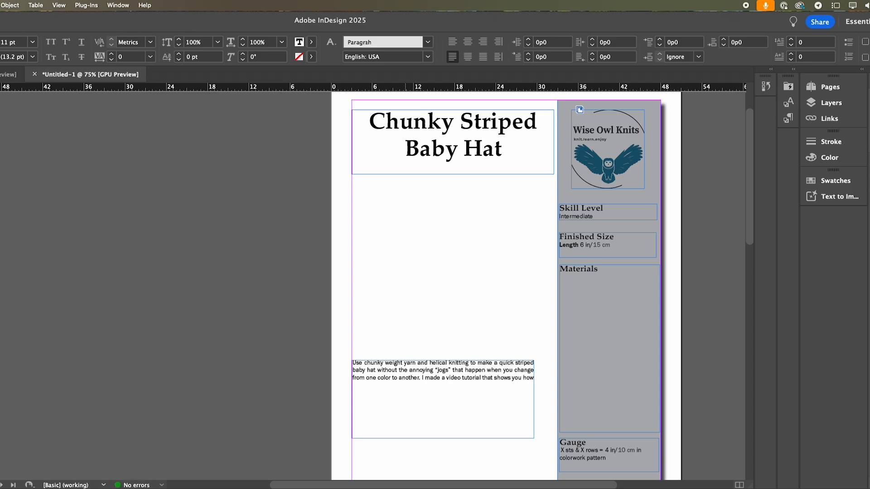
pyautogui.write(' to make the color changes, a')
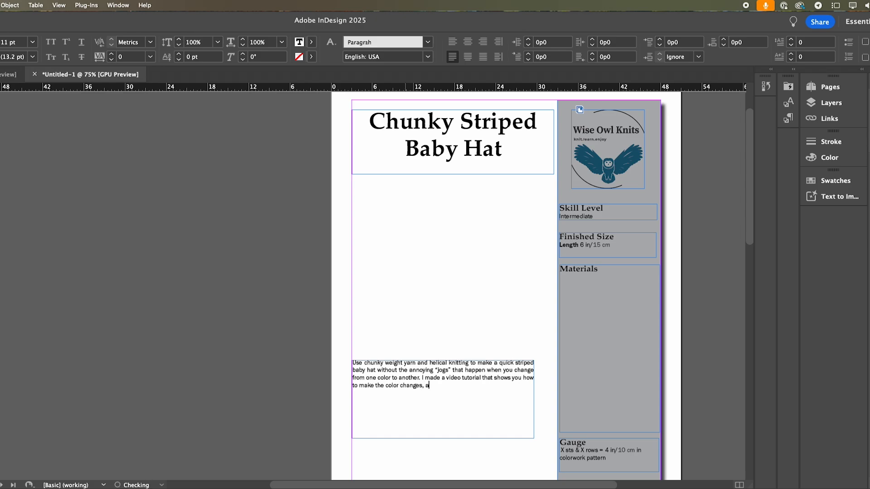
pyautogui.write('nd you can watch tha')
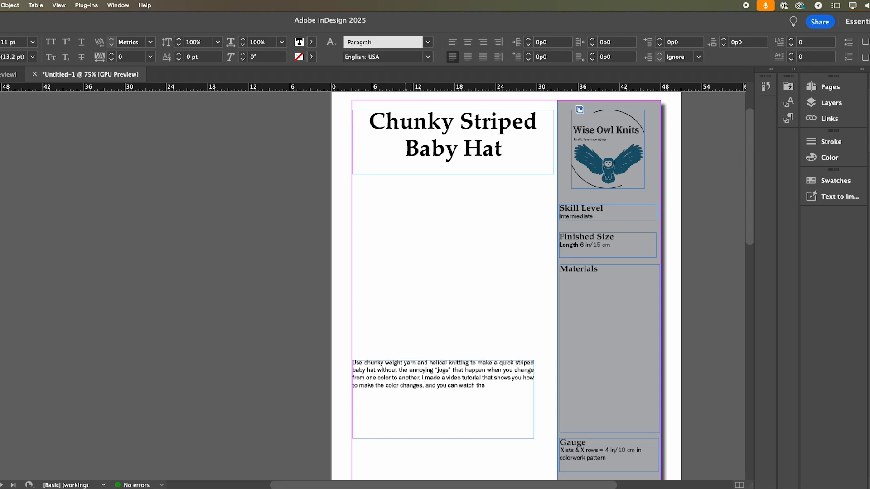
pyautogui.press('BackSpace')
pyautogui.press('BackSpace')
pyautogui.press('BackSpace')
pyautogui.press('BackSpace')
pyautogui.press('BackSpace')
pyautogui.press('BackSpace')
pyautogui.press('BackSpace')
pyautogui.press('BackSpace')
pyautogui.press('BackSpace')
pyautogui.press('BackSpace')
pyautogui.press('BackSpace')
pyautogui.press('BackSpace')
pyautogui.press('BackSpace')
pyautogui.press('BackSpace')
pyautogui.press('BackSpace')
pyautogui.press('BackSpace')
pyautogui.press('BackSpace')
pyautogui.press('BackSpace')
pyautogui.press('BackSpace')
pyautogui.press('BackSpace')
# Step: Switch to the Safari browser and open the details of "Helical Knitting with Multiple Rounds of Each Color" in YouTube Studio
pyautogui.click(136, 469)
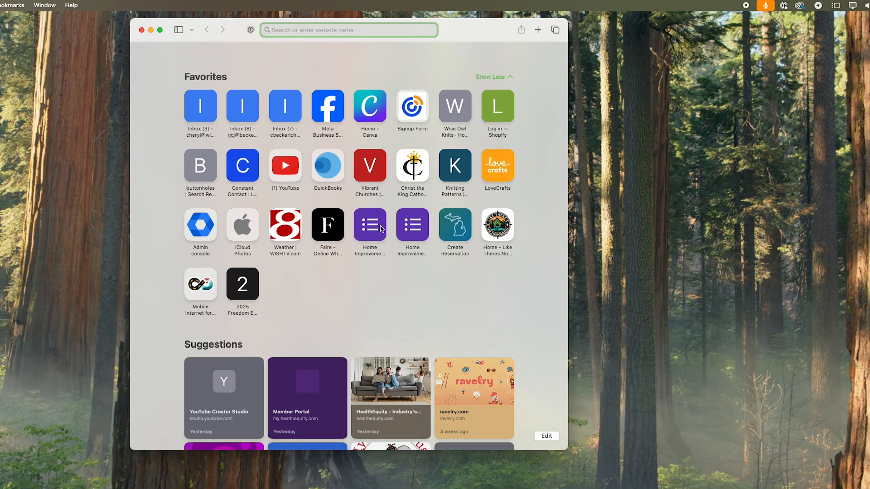
pyautogui.click(290, 175)
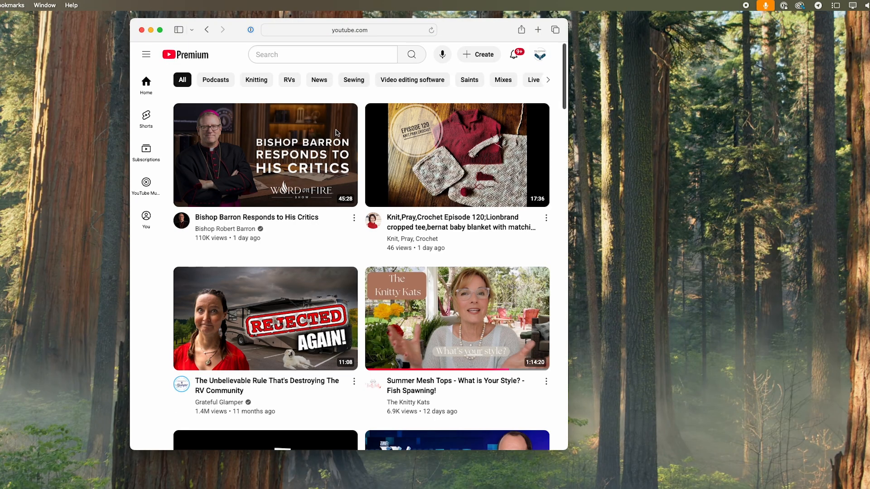
pyautogui.click(540, 54)
pyautogui.click(456, 185)
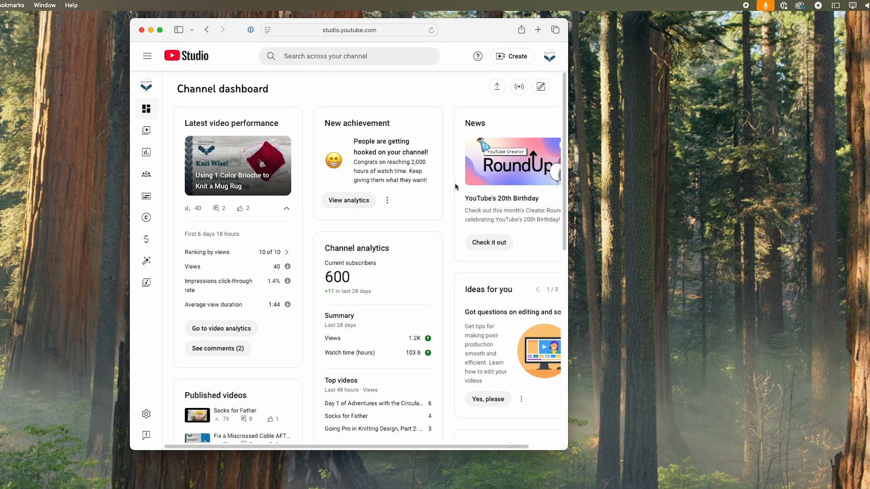
pyautogui.click(145, 130)
pyautogui.click(326, 181)
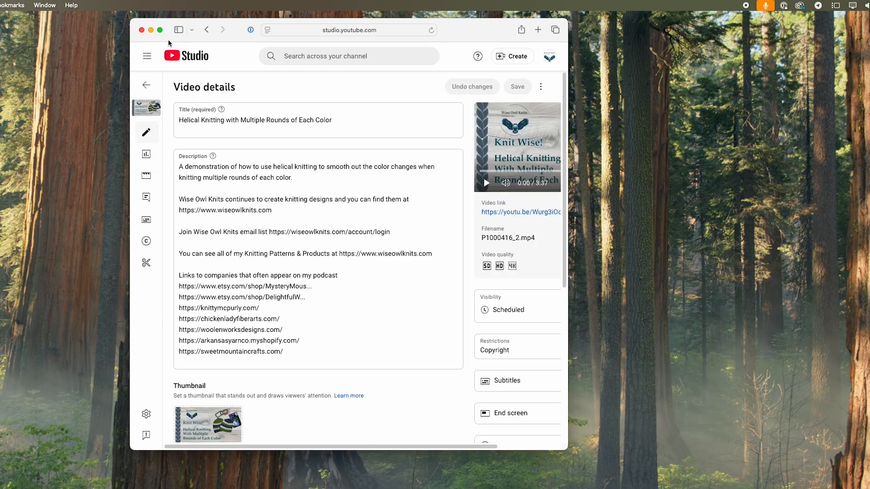
# Step: Enlarge the browser window and copy the helical knitting video's link
pyautogui.click(159, 30)
pyautogui.click(452, 189)
pyautogui.moveTo(171, 469)
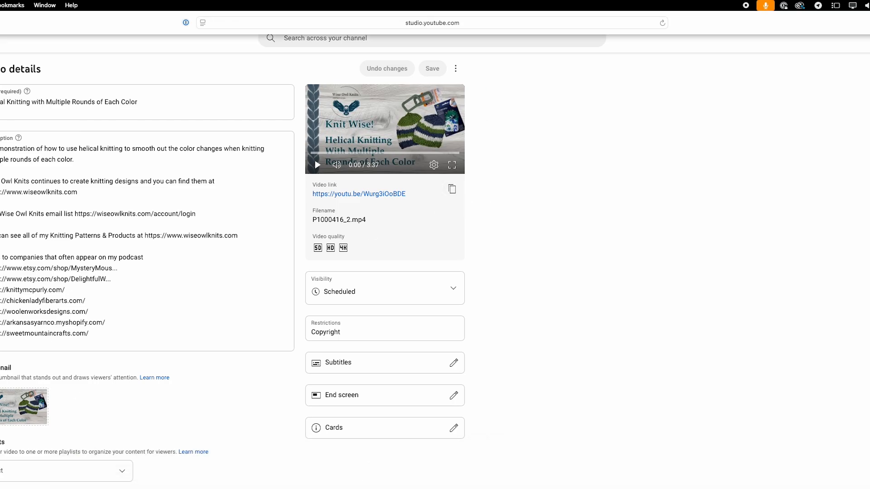
pyautogui.press('ctrl+super+f')
# Step: Return to InDesign and turn the words "video tutorial" in the description into a hyperlink to the copied video URL
pyautogui.press('super+Tab')
pyautogui.moveTo(446, 378); pyautogui.dragTo(480, 379)
pyautogui.rightClick(464, 378)
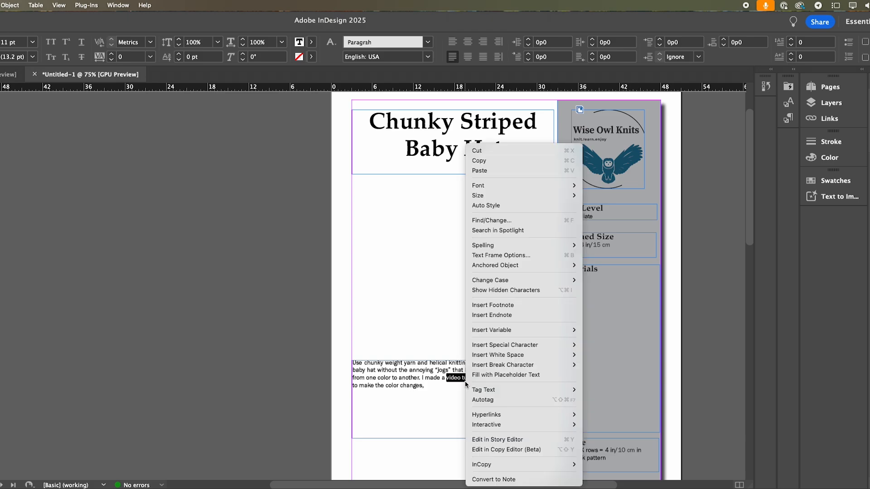
pyautogui.moveTo(514, 415)
pyautogui.click(597, 415)
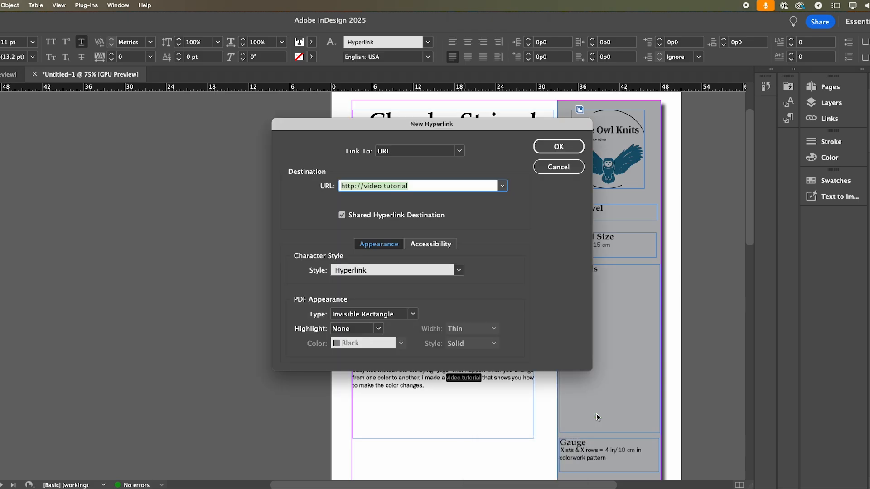
pyautogui.moveTo(421, 189); pyautogui.dragTo(344, 194)
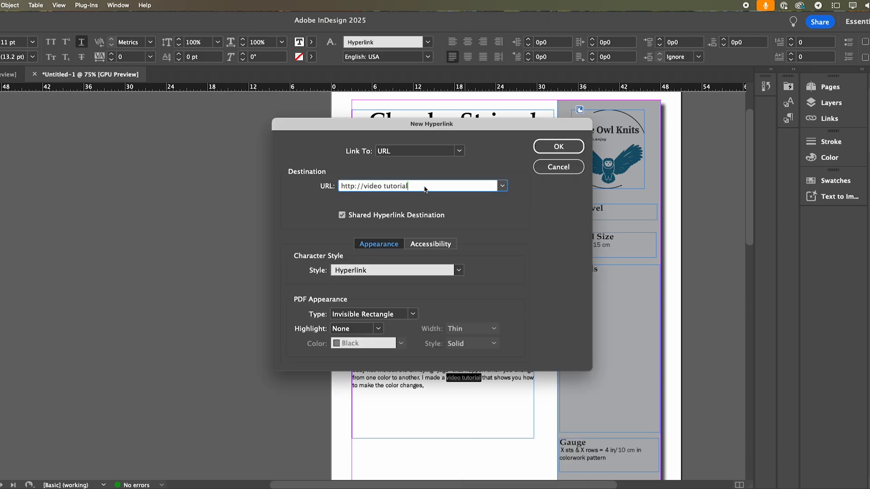
pyautogui.hotkey('ctrl', 'v')
pyautogui.press('Return')
# Step: End the description's last sentence with a period and add a separate line below reading "Add QR code"
pyautogui.click(434, 392)
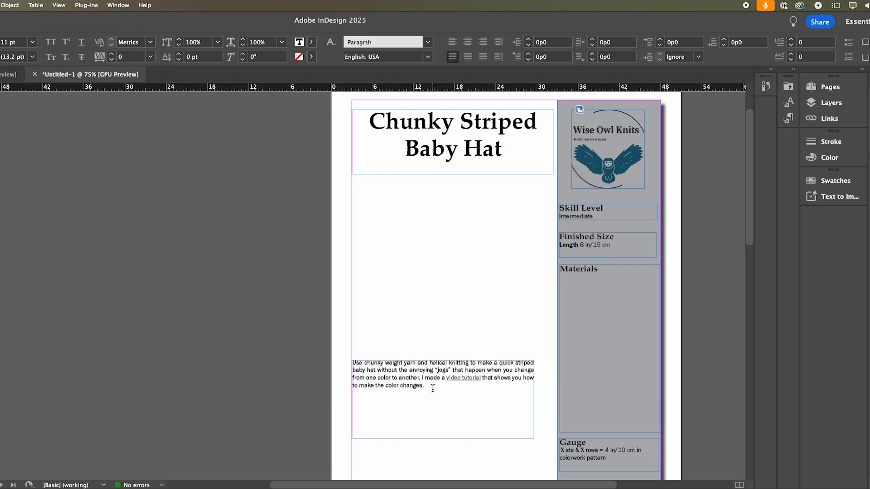
pyautogui.write('Add QR code')
# Step: Replace the skill level in the sidebar with "Easy"
pyautogui.click(598, 216)
pyautogui.press('BackSpace')
pyautogui.press('BackSpace')
pyautogui.press('BackSpace')
pyautogui.press('BackSpace')
pyautogui.press('BackSpace')
pyautogui.press('BackSpace')
pyautogui.press('BackSpace')
pyautogui.press('BackSpace')
pyautogui.press('BackSpace')
pyautogui.press('BackSpace')
pyautogui.press('BackSpace')
pyautogui.press('BackSpace')
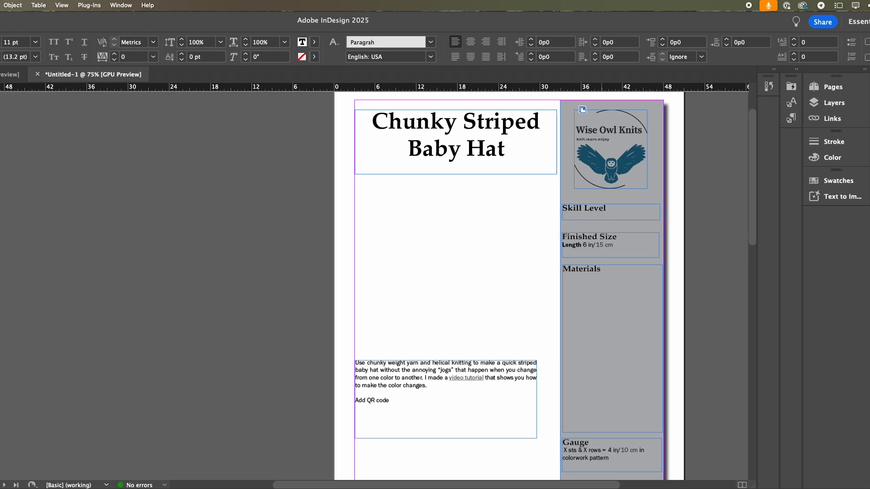
pyautogui.write('Easy')
# Step: Set the gauge text to "2.5 sts & 4 rows = 1 in/2.5 cm in stockinette stitch"
pyautogui.doubleClick(565, 450)
pyautogui.write('2.5')
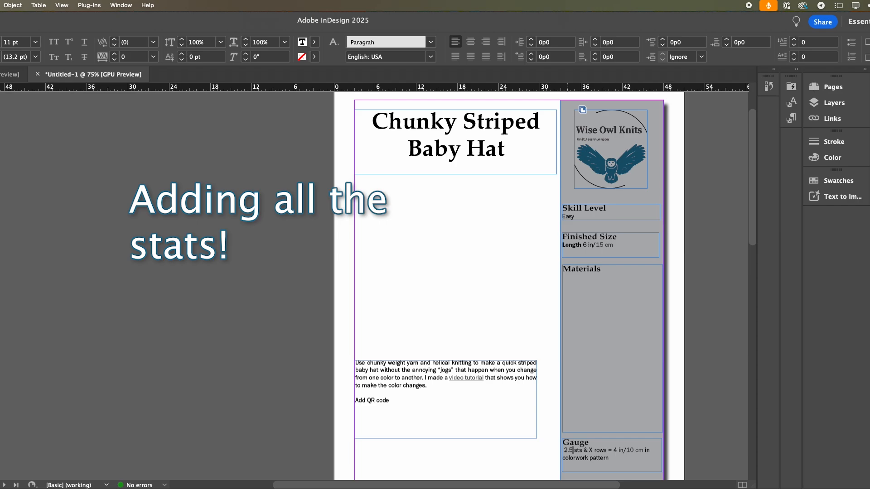
pyautogui.doubleClick(591, 450)
pyautogui.write('4')
pyautogui.doubleClick(616, 450)
pyautogui.write('1')
pyautogui.doubleClick(630, 450)
pyautogui.write('2.5')
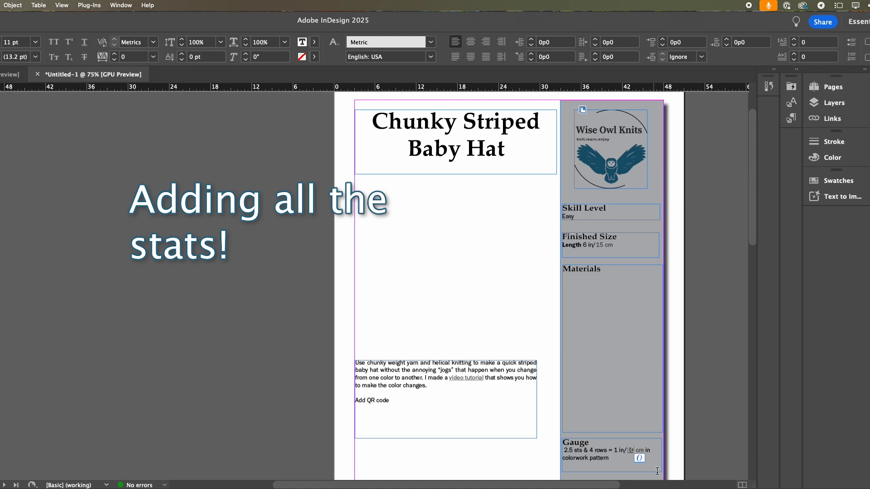
pyautogui.moveTo(611, 458); pyautogui.dragTo(562, 458)
pyautogui.write('stockinet')
# Step: Change the size heading to "Finished Sizes" and replace the "Length" label with "Circumference"
pyautogui.click(623, 237)
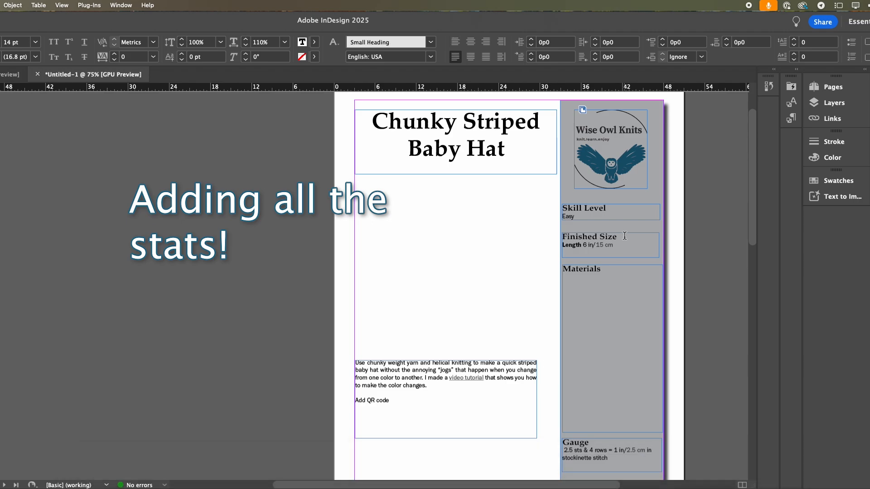
pyautogui.write('s')
pyautogui.doubleClick(565, 245)
pyautogui.write('Circumferenc')
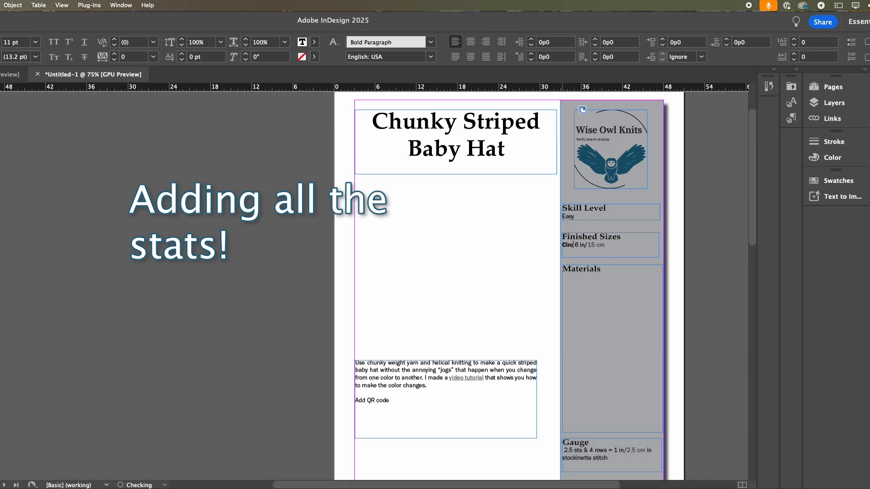
pyautogui.write('e')
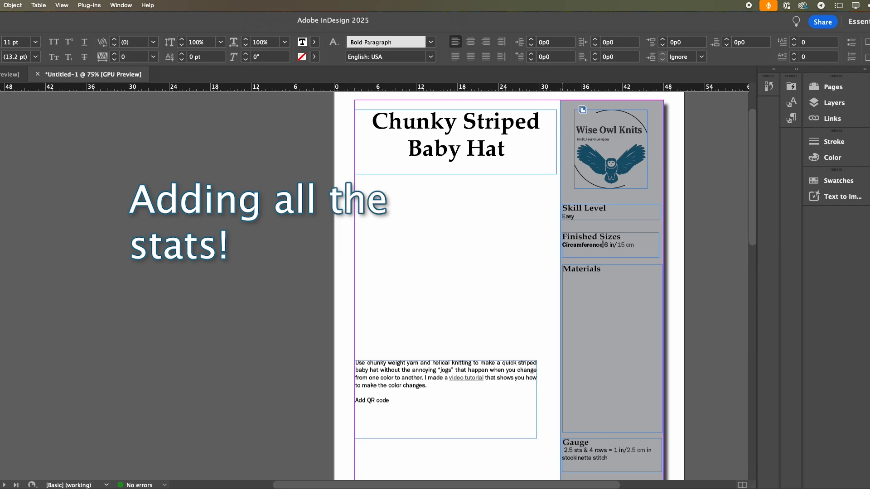
# Step: Set the circumference values to "12.75 (13.5, 14.5)" inches in the Paragraph character style
pyautogui.write('1')
pyautogui.click(431, 41)
pyautogui.click(369, 72)
pyautogui.write('3')
pyautogui.press('Delete')
pyautogui.write('(')
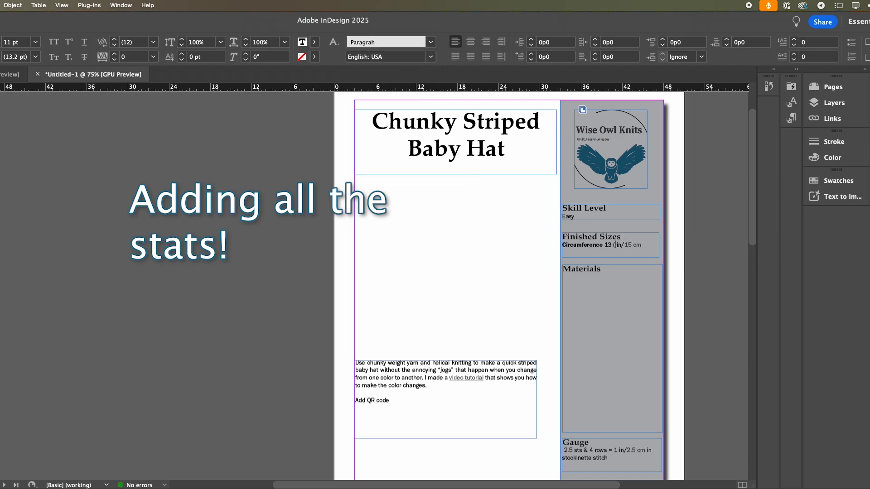
pyautogui.write('13.5,')
pyautogui.doubleClick(610, 245)
pyautogui.write('12.75 (13.5, 14.5')
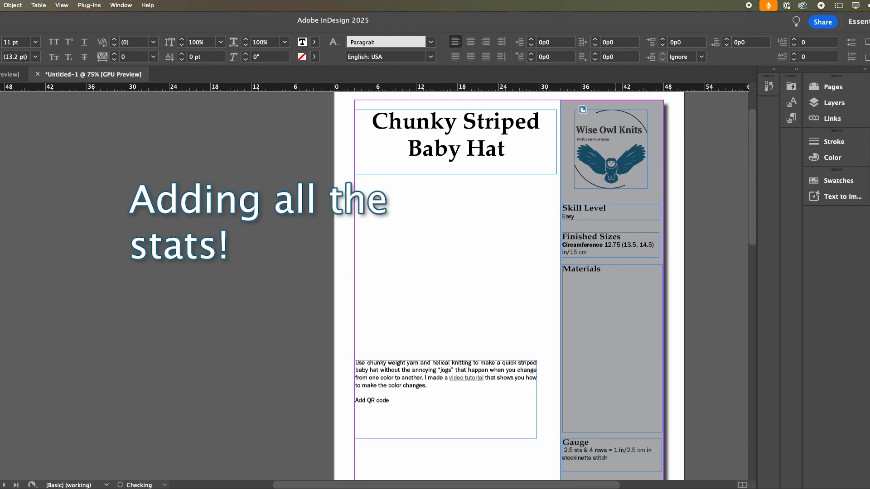
# Step: Delete the metric value after the circumference inches and put the inch values on their own line below the label
pyautogui.press('Down')
pyautogui.press('BackSpace')
pyautogui.press('BackSpace')
pyautogui.press('BackSpace')
pyautogui.press('BackSpace')
pyautogui.press('BackSpace')
pyautogui.press('BackSpace')
pyautogui.click(604, 245)
pyautogui.press('Return')
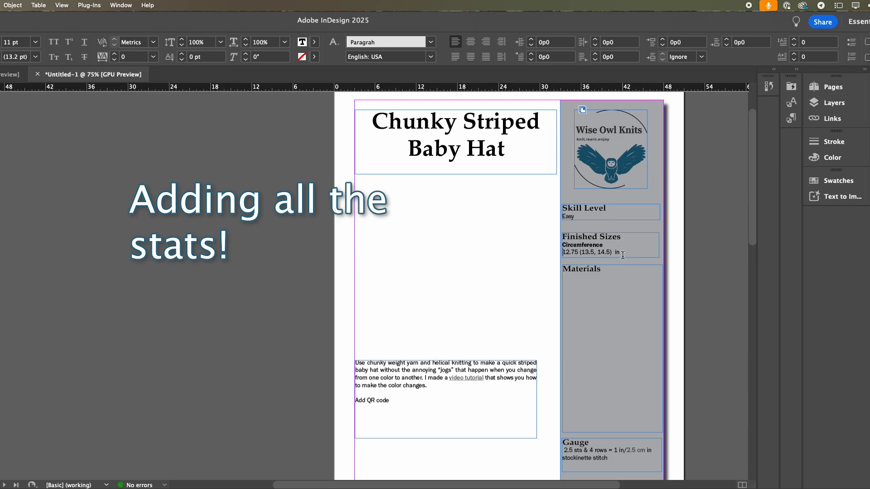
pyautogui.press('Return')
pyautogui.press('BackSpace')
pyautogui.press('BackSpace')
pyautogui.press('Return')
pyautogui.press('Escape')
# Step: Lower the top edge of the Materials frame and extend the Finished Sizes frame downward to make room for more text
pyautogui.click(609, 267)
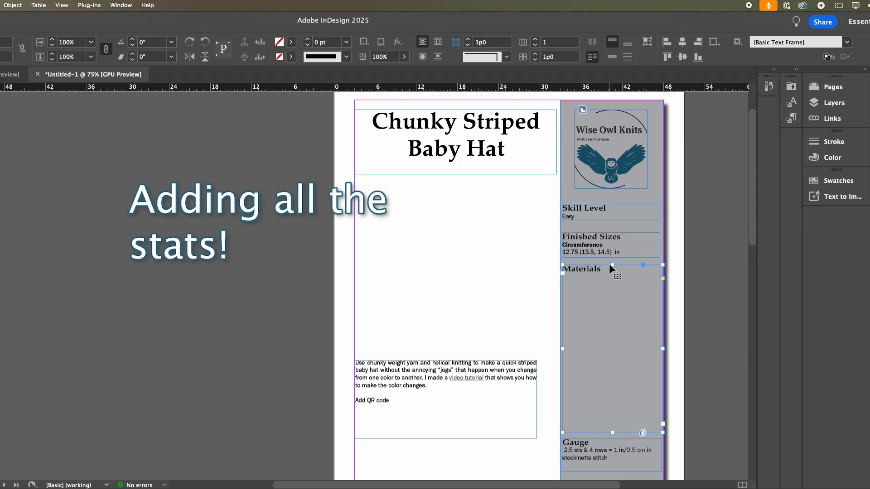
pyautogui.moveTo(612, 265); pyautogui.dragTo(612, 321)
pyautogui.click(609, 253)
pyautogui.moveTo(610, 258); pyautogui.dragTo(609, 287)
# Step: Add a bold "Height" line under the circumference reading "6 in/" in Paragraph style and "15.25 cm" in Metric style
pyautogui.doubleClick(634, 277)
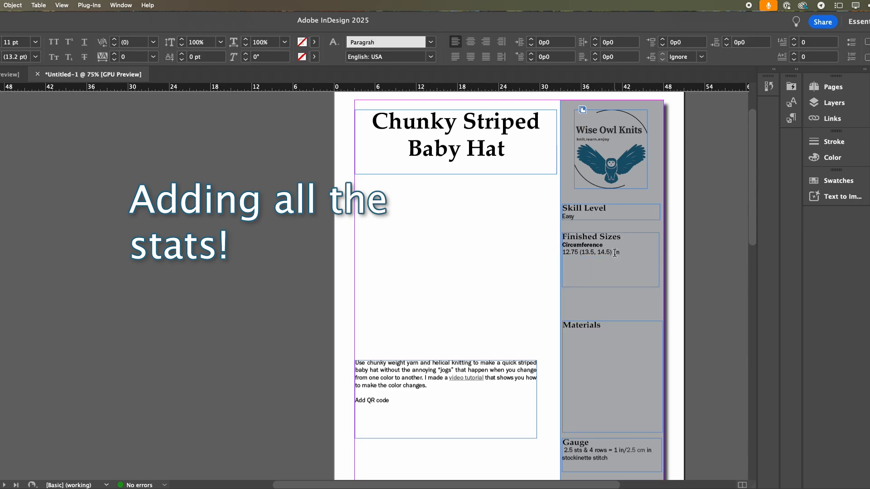
pyautogui.click(642, 270)
pyautogui.write('Height')
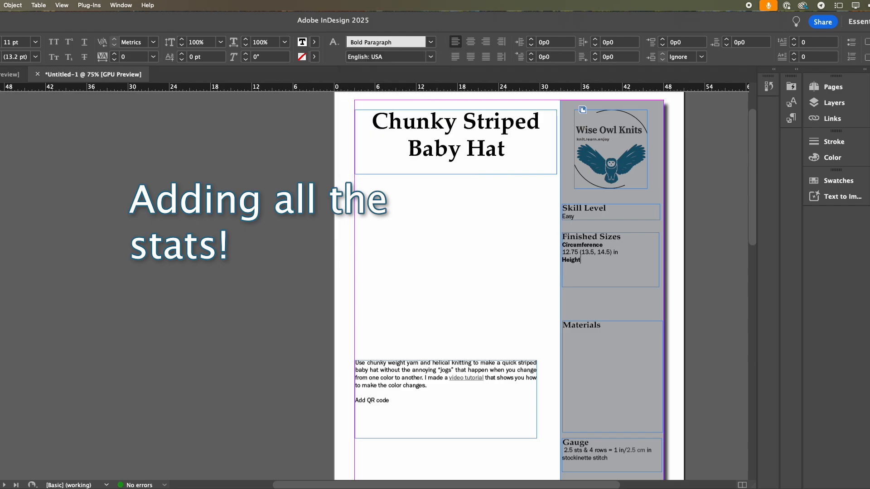
pyautogui.click(404, 43)
pyautogui.click(403, 75)
pyautogui.write('6 in/')
pyautogui.click(404, 42)
pyautogui.click(390, 68)
pyautogui.write('15')
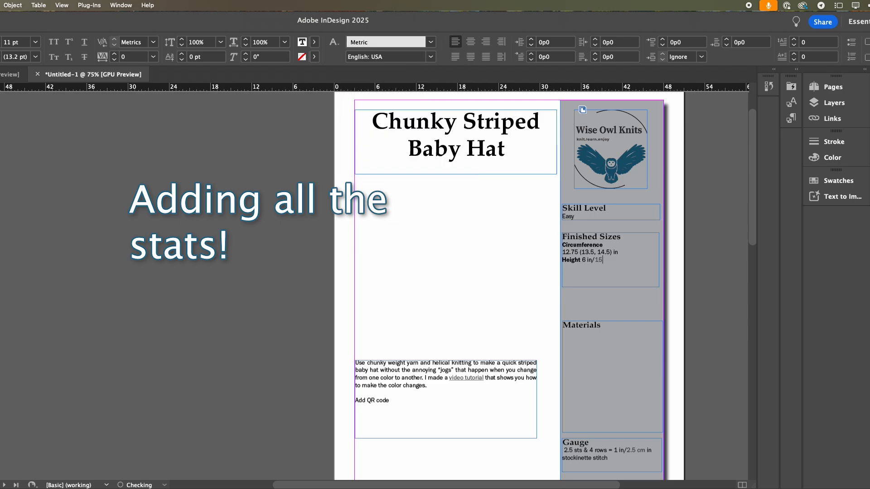
pyautogui.write('.25 cm')
# Step: Append "/32.5 (34.25, 37) cm" to the circumference inches, with the centimetre values in the Metric style
pyautogui.click(618, 252)
pyautogui.write('/')
pyautogui.click(404, 42)
pyautogui.click(389, 68)
pyautogui.write('32.5 (34.25,')
pyautogui.write('37) cm')
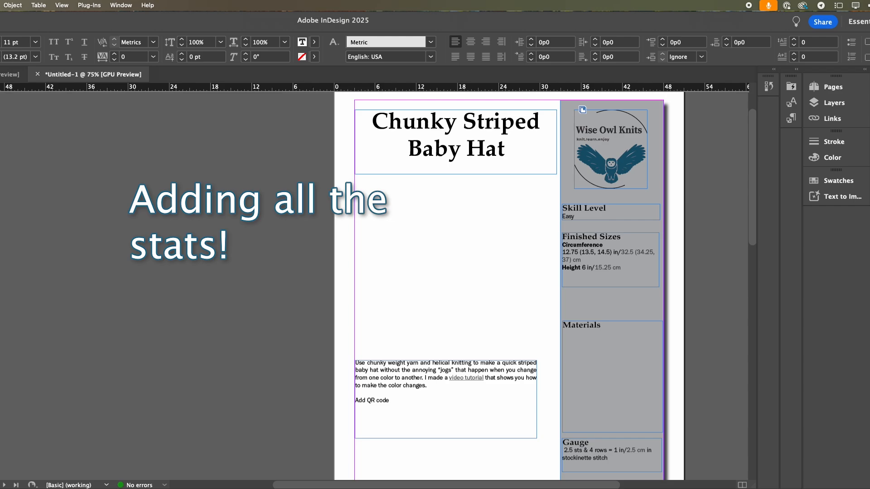
# Step: Raise the top edge of the Materials frame to just below the Finished Sizes frame
pyautogui.press('Escape')
pyautogui.click(631, 375)
pyautogui.moveTo(611, 322); pyautogui.dragTo(608, 297)
# Step: Under Materials, enter "3 colors of Hometown by Lion Brand Super Bulky yarn, 100% Acrylic, 81 yds/" in the Paragraph style
pyautogui.doubleClick(609, 300)
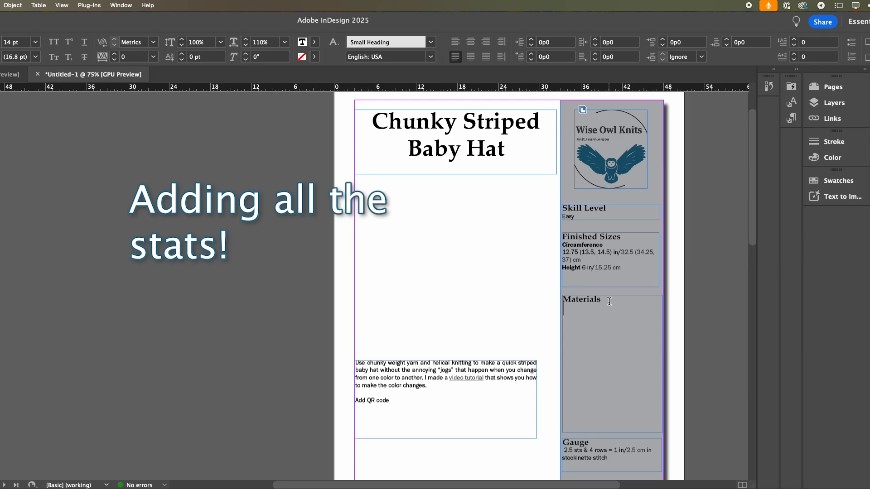
pyautogui.press('BackSpace')
pyautogui.click(431, 42)
pyautogui.click(414, 80)
pyautogui.write('3 colors of Hometown by Lion Brand')
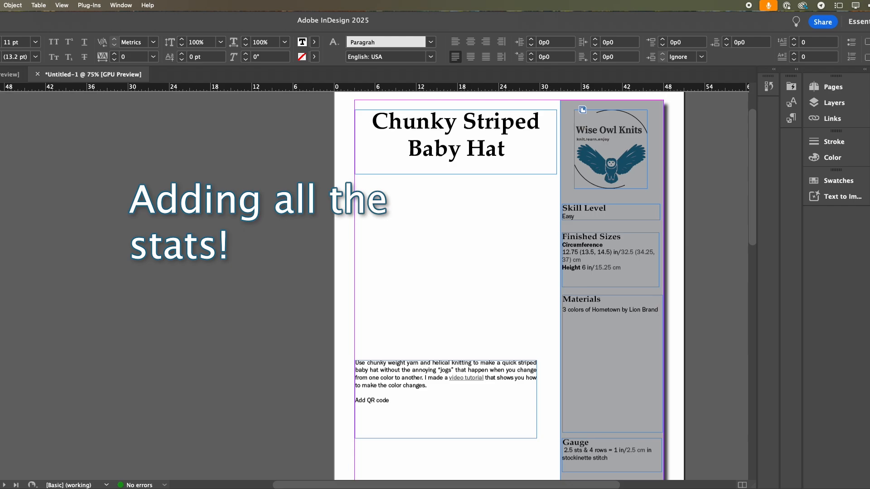
pyautogui.write(' Super B')
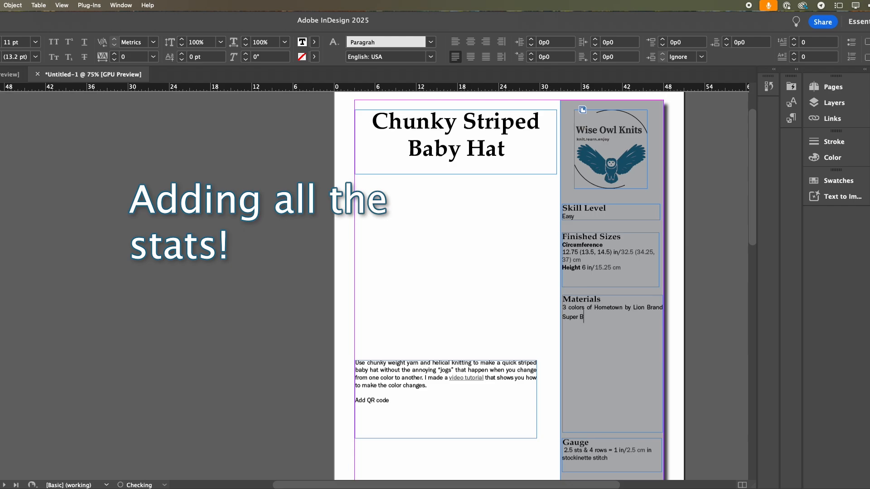
pyautogui.write('ulky yarn, 100% Acrylic, 81 yds/')
# Step: Add the metric yarn length "74 m," after the yardage in the Metric style
pyautogui.click(430, 42)
pyautogui.click(362, 64)
pyautogui.write('74 m,')
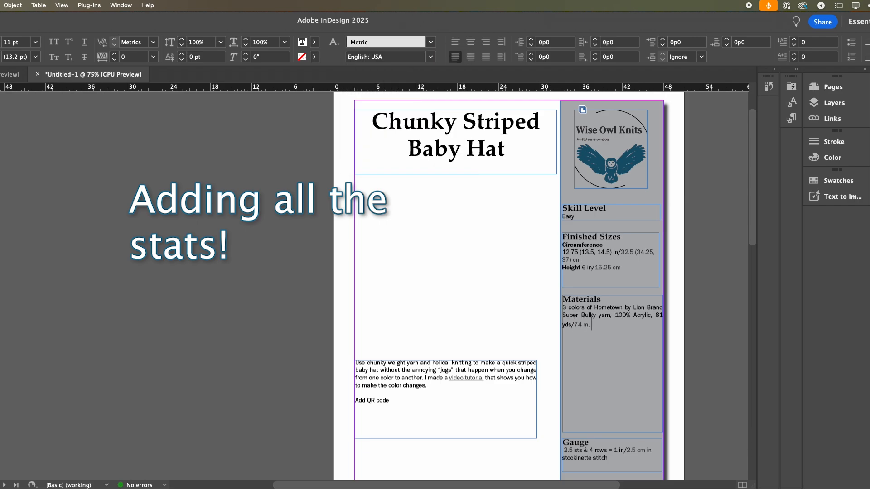
# Step: Add the yarn weight as "5 oz" in Paragraph style and "/142 g" in Metric style, and switch back to Paragraph style
pyautogui.click(430, 42)
pyautogui.click(419, 77)
pyautogui.write('5 oz')
pyautogui.click(430, 42)
pyautogui.click(363, 64)
pyautogui.write('/142 g.')
pyautogui.press('BackSpace')
pyautogui.press('BackSpace')
pyautogui.press('BackSpace')
pyautogui.press('BackSpace')
pyautogui.click(431, 42)
pyautogui.click(362, 72)
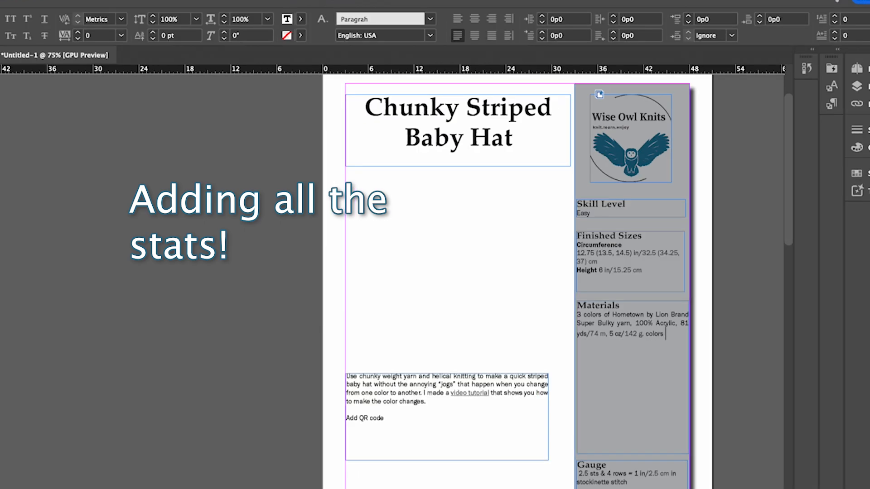
# Step: Complete the yarn line under Materials with the color names "Houston Cream, Oklahoma City Green, & Washington Denim"
pyautogui.write('Houston Cream, ')
pyautogui.write('Oklahoma City G')
pyautogui.write('reen, &')
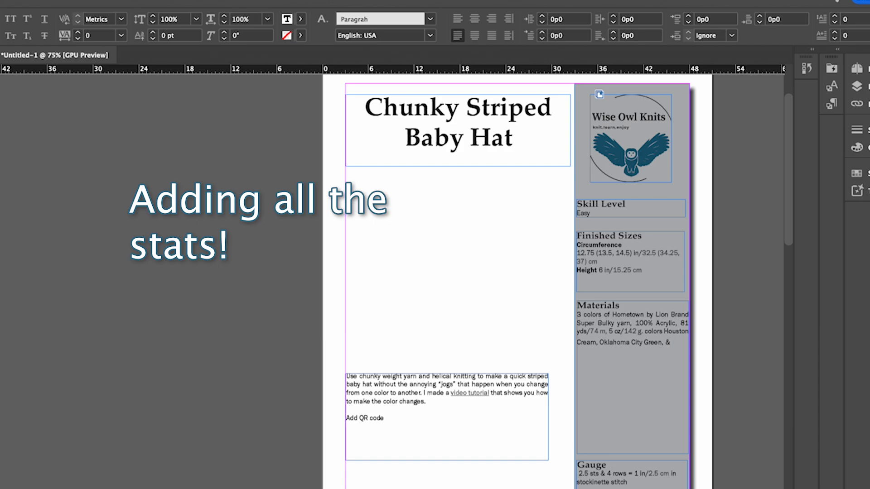
pyautogui.write('Washington Denium')
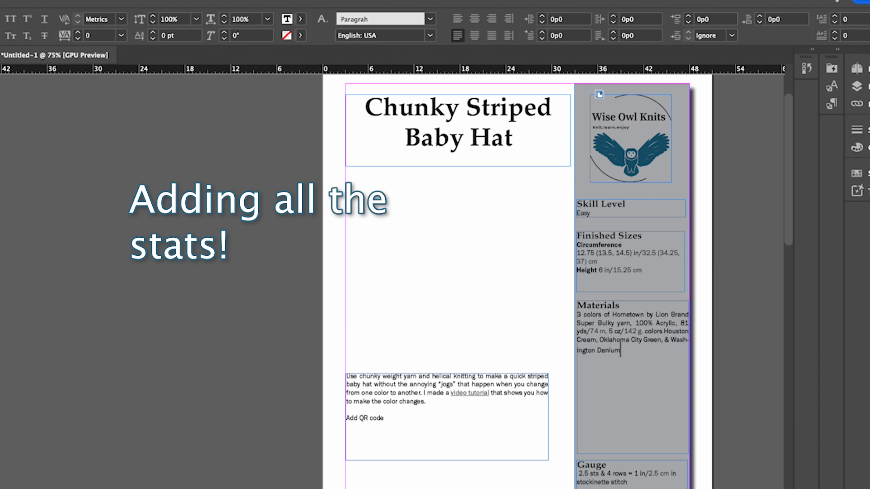
pyautogui.click(610, 350)
pyautogui.rightClick(643, 318)
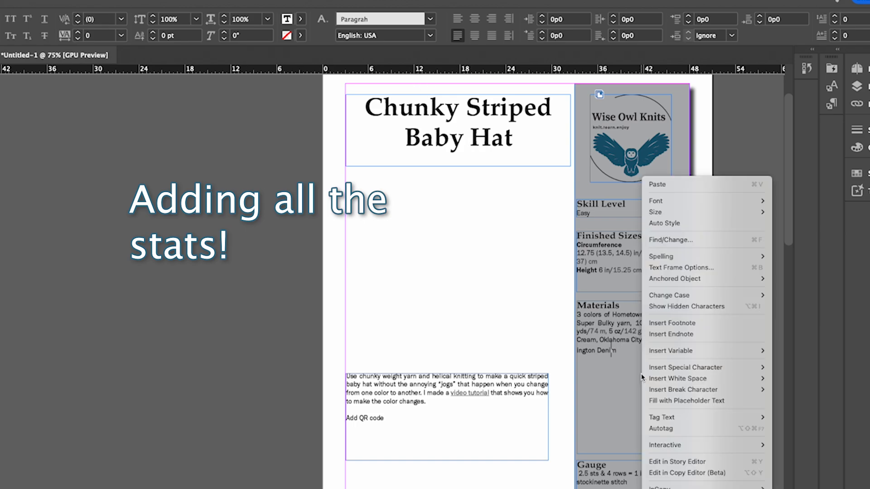
pyautogui.click(669, 269)
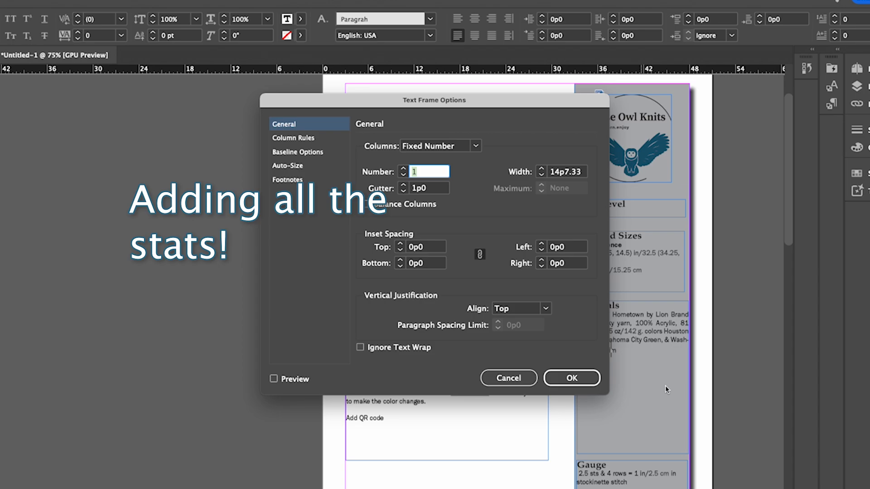
pyautogui.click(572, 378)
# Step: Left-align the Materials yarn paragraph and the pattern description paragraph
pyautogui.press('super+shift+l')
pyautogui.rightClick(511, 411)
pyautogui.click(462, 429)
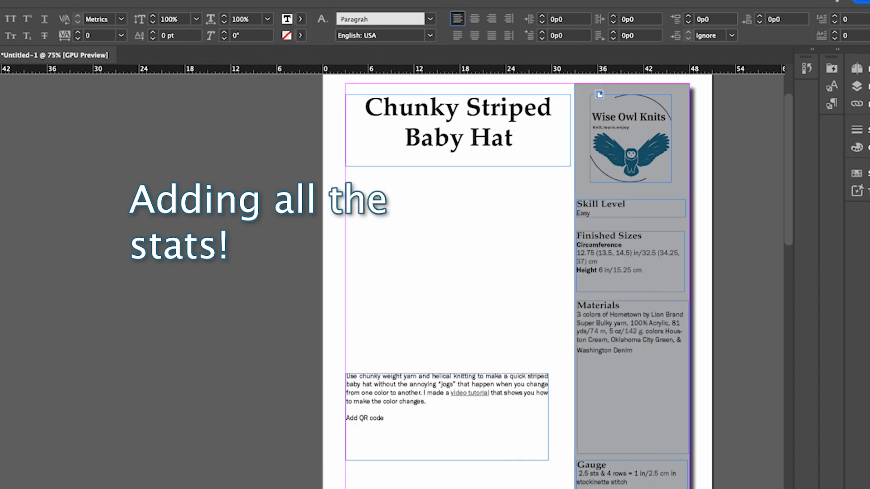
pyautogui.press('Escape')
pyautogui.doubleClick(431, 439)
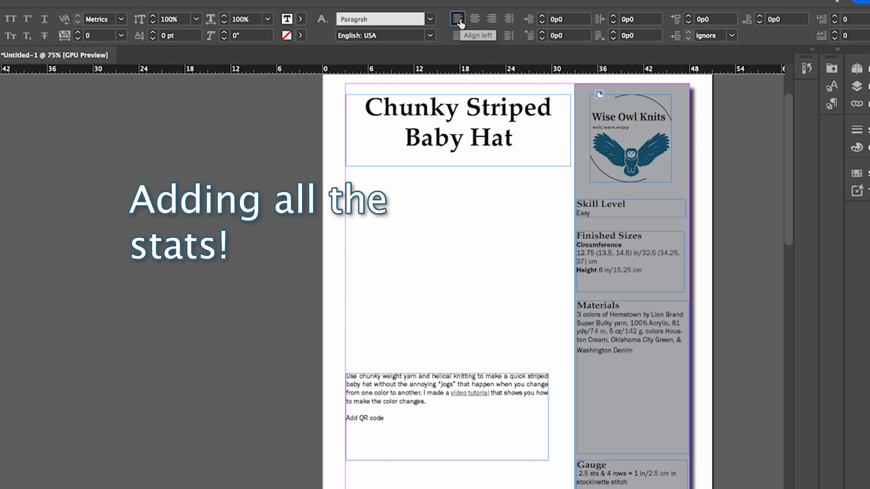
pyautogui.moveTo(431, 403); pyautogui.dragTo(346, 375)
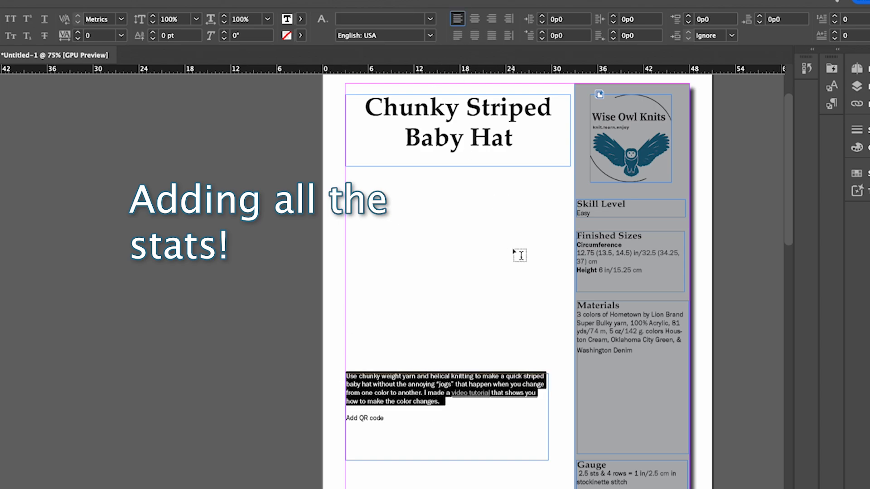
pyautogui.click(491, 419)
# Step: Below the yarn details in Materials, add the needle length as "32-in/" in Paragraph style and "80-cm" in Metric style
pyautogui.click(641, 361)
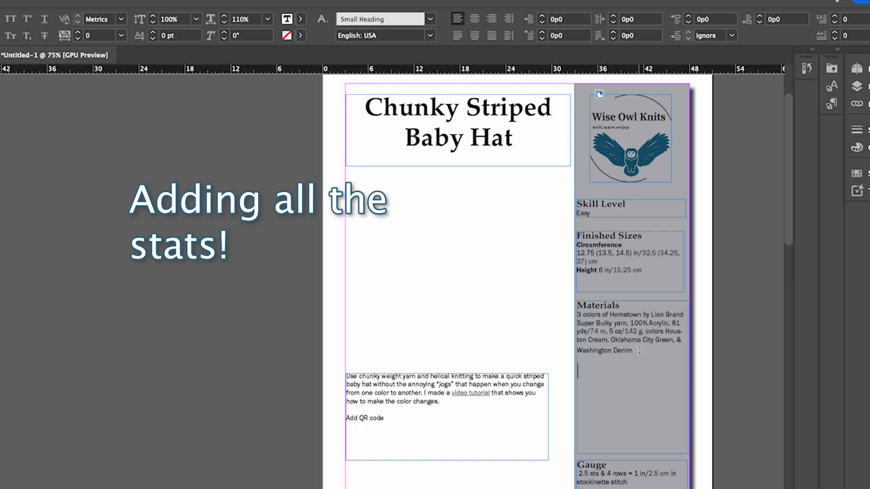
pyautogui.click(381, 19)
pyautogui.click(391, 61)
pyautogui.write('32-in/')
pyautogui.click(430, 19)
pyautogui.click(362, 162)
pyautogui.write('80-cm')
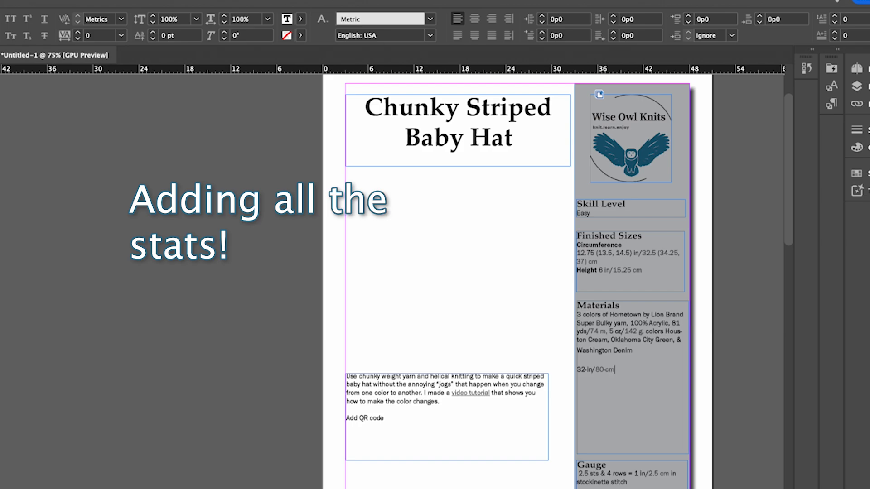
# Step: Before the needle length, insert "Size 10.5 US/" in Paragraph style and "6.5 mm" in Metric style
pyautogui.click(577, 370)
pyautogui.write('Size 10 .5 US/')
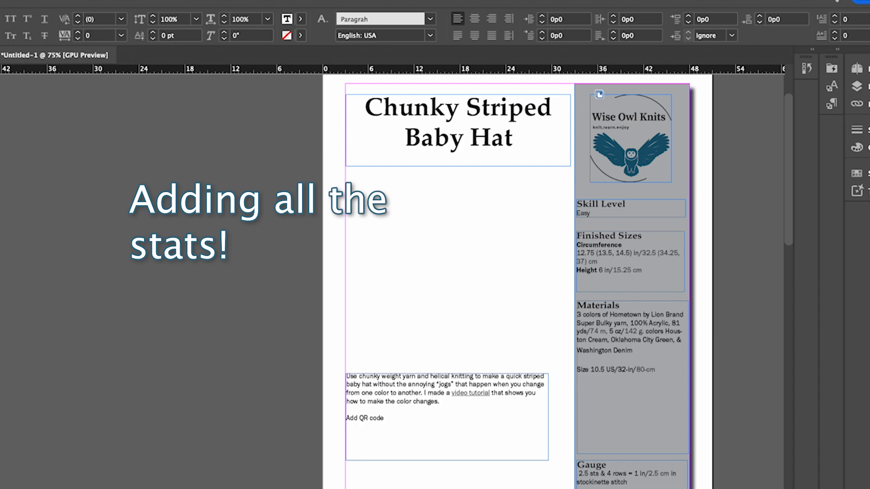
pyautogui.write('6.5 mm')
# Step: After the needle length, add "circular needles to work in magic loop or" in Paragraph style and start a new line with "Size 10.5 US"
pyautogui.click(683, 370)
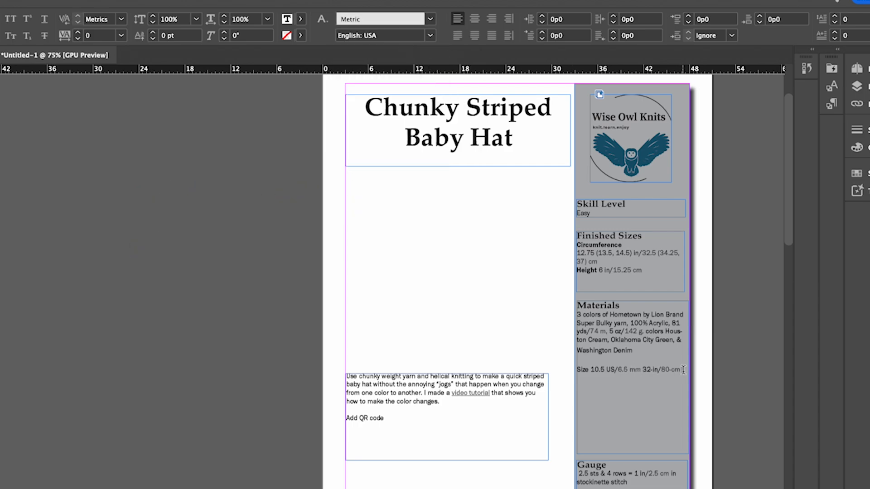
pyautogui.click(430, 20)
pyautogui.click(424, 58)
pyautogui.write('circular needles to work in ')
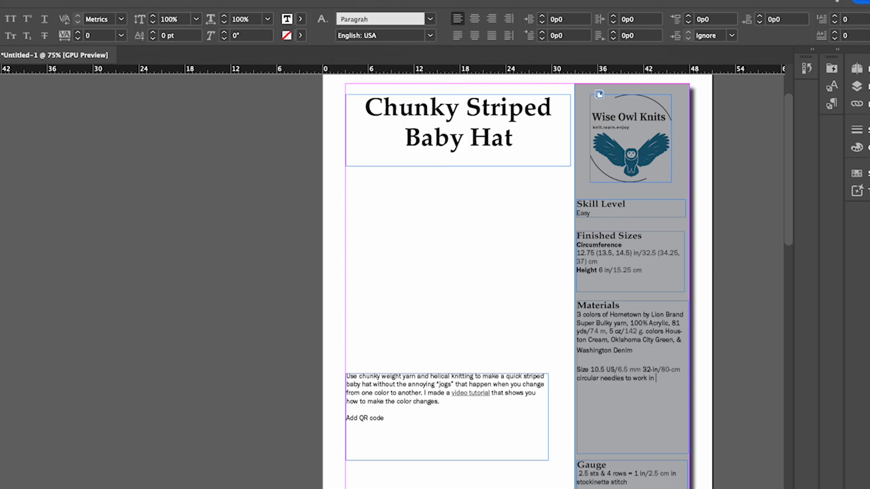
pyautogui.write('magic loop or')
pyautogui.press('Return')
pyautogui.write('Size 10.5 US')
pyautogui.moveTo(642, 369); pyautogui.dragTo(616, 368)
pyautogui.click(643, 421)
pyautogui.write('https://youtu.be/Wurg3iOoBDE')
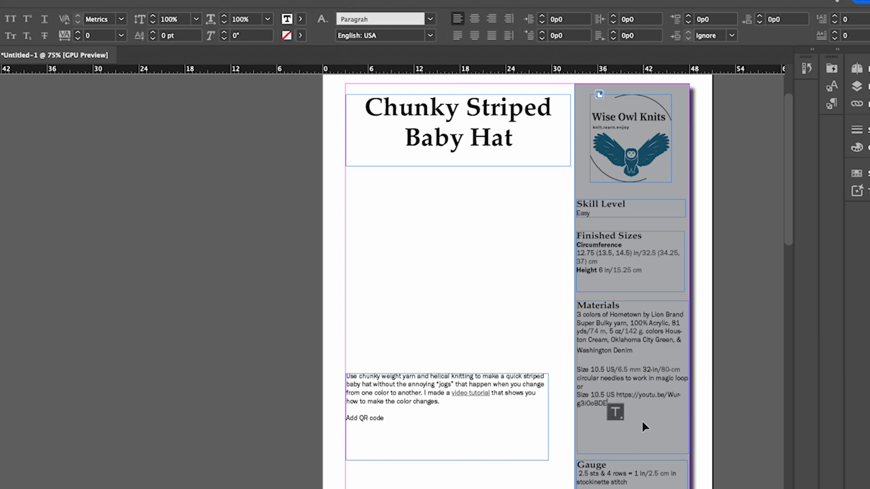
pyautogui.press('super+z')
# Step: Finish the second needle line with "/6.5 mm" in Metric style and "double pointed needles." in Paragraph style
pyautogui.click(627, 411)
pyautogui.write('/6.5 mm')
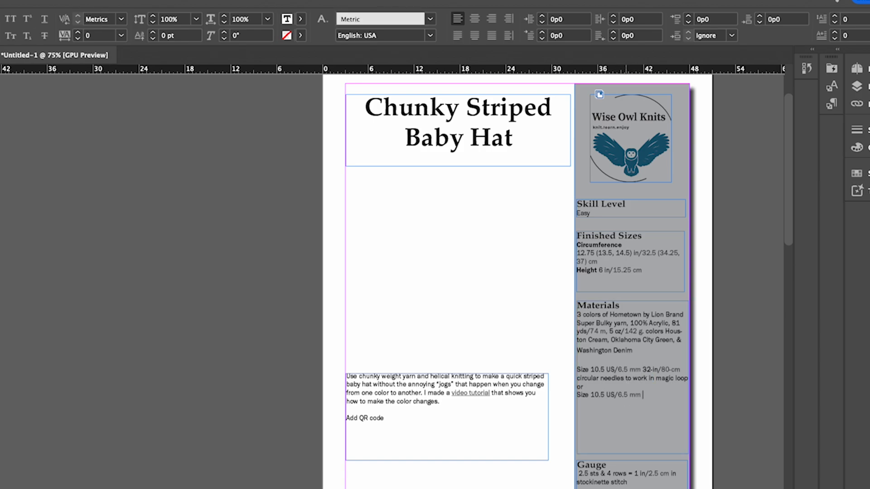
pyautogui.click(430, 19)
pyautogui.click(360, 56)
pyautogui.write('double pointed needles.')
# Step: Add a "Stitch marker" line and the note "The 3 skeins will make at least 5 hats, and you can change the color order on each hat."
pyautogui.press('Return')
pyautogui.write('Stitch marker')
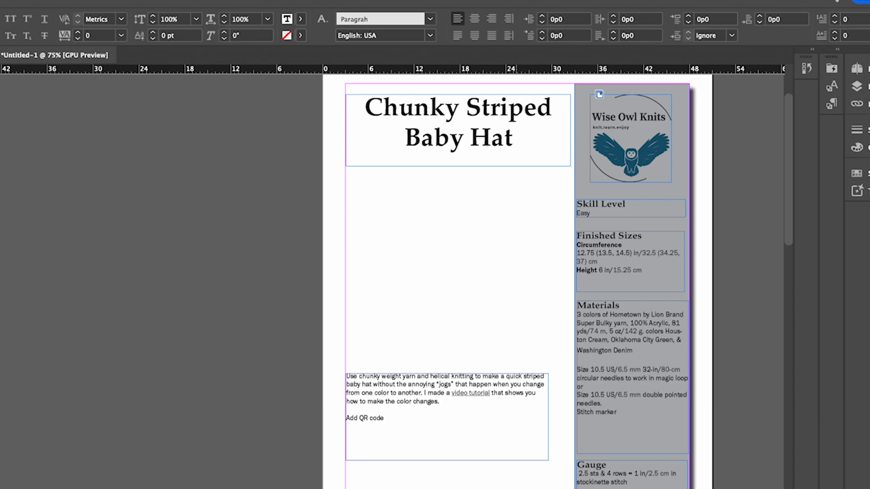
pyautogui.press('Return')
pyautogui.write('The ')
pyautogui.write('3 skeins will make at le')
pyautogui.write('ast 5 hats')
pyautogui.write('!')
pyautogui.press('BackSpace')
pyautogui.write(', and you can change the color order on each hat')
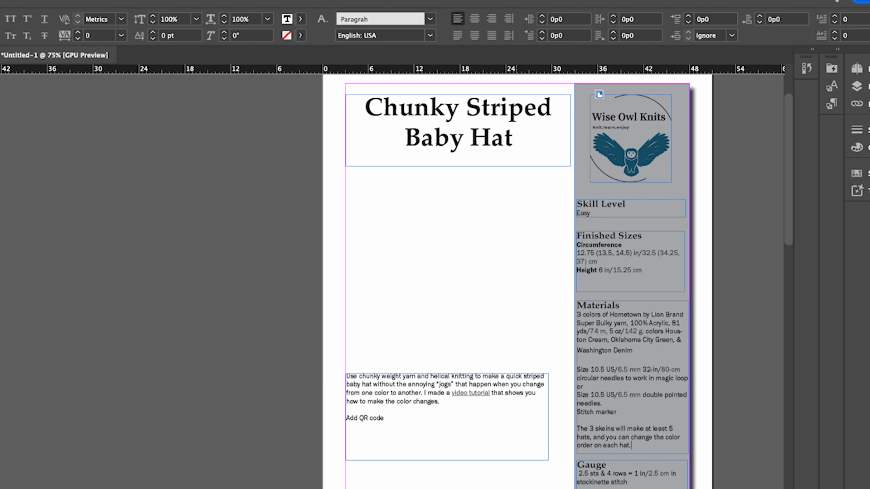
pyautogui.write('.')
# Step: Draw a text frame across the full margin width at the top of the next page and divide it into 2 columns
pyautogui.scroll(-10, 521, 232)
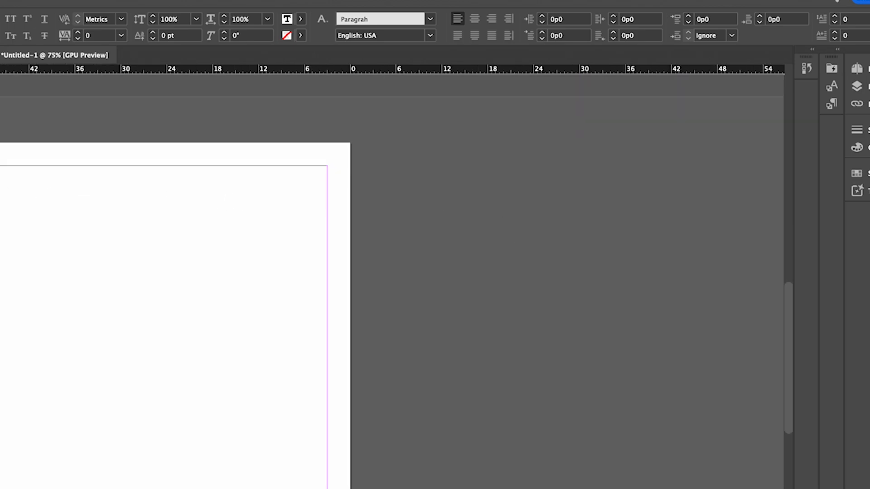
pyautogui.moveTo(1, 166); pyautogui.dragTo(327, 437)
pyautogui.press('Escape')
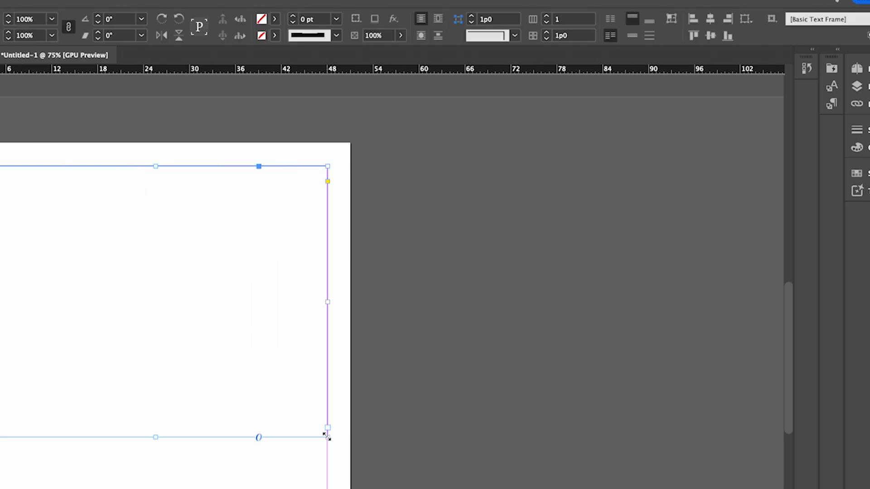
pyautogui.rightClick(183, 354)
pyautogui.click(217, 200)
pyautogui.write('2')
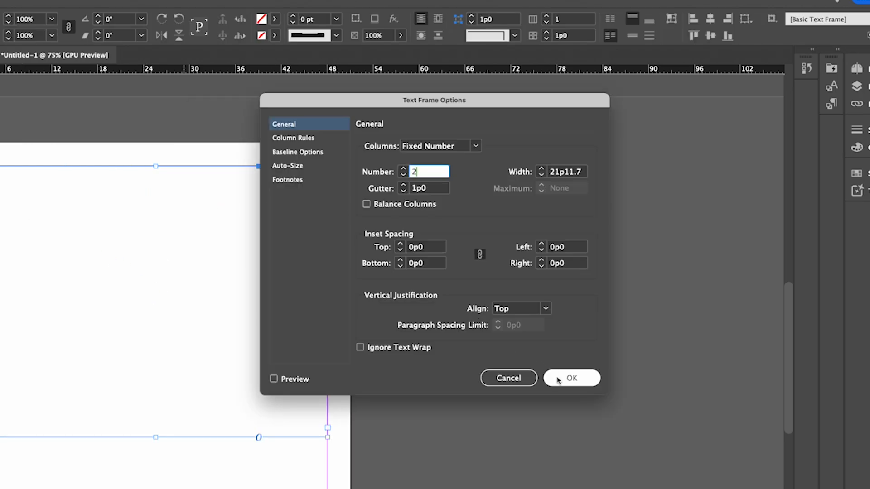
pyautogui.click(572, 377)
# Step: Enter "CO 32 (34, 36) sts. Join to work in the round and work 2 rounds of ribbing. For the smallest and largest size you" in the frame
pyautogui.doubleClick(46, 172)
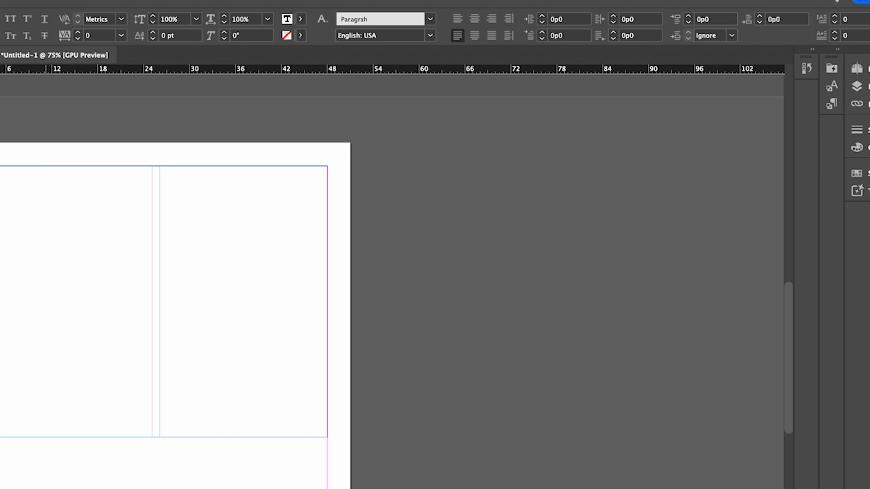
pyautogui.write('2 (34, 36) s6s. Join to work in t')
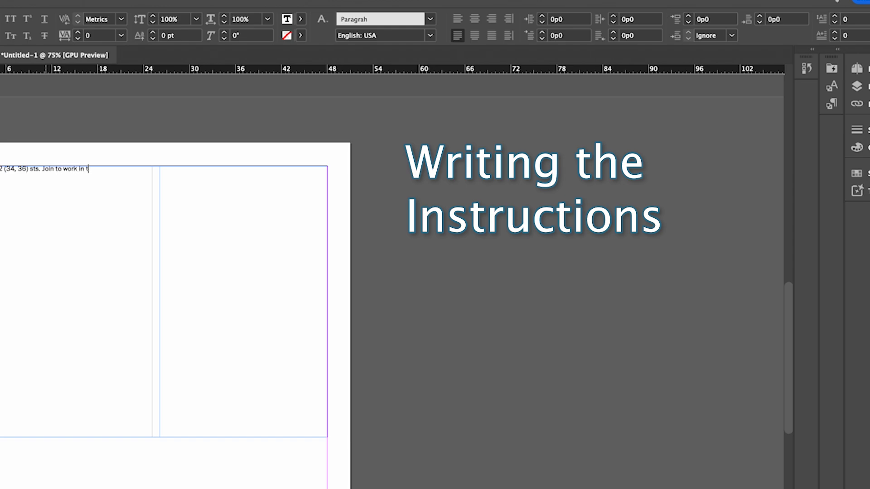
pyautogui.write('he round and work 2 rnds of')
pyautogui.write(' ribbing.  For the smal')
pyautogui.write('lest and largest size ')
pyautogui.write('you')
# Step: Left-align all the instruction text in the two-column frame
pyautogui.hotkey('ctrl', 'a')
pyautogui.click(457, 19)
pyautogui.click(6, 192)
# Step: Continue the ribbing instructions with "can either use [k2, p2] or [k1, p1] ribbing. For the middle size us [k1, p1] ribbing."
pyautogui.write('size you ither ')
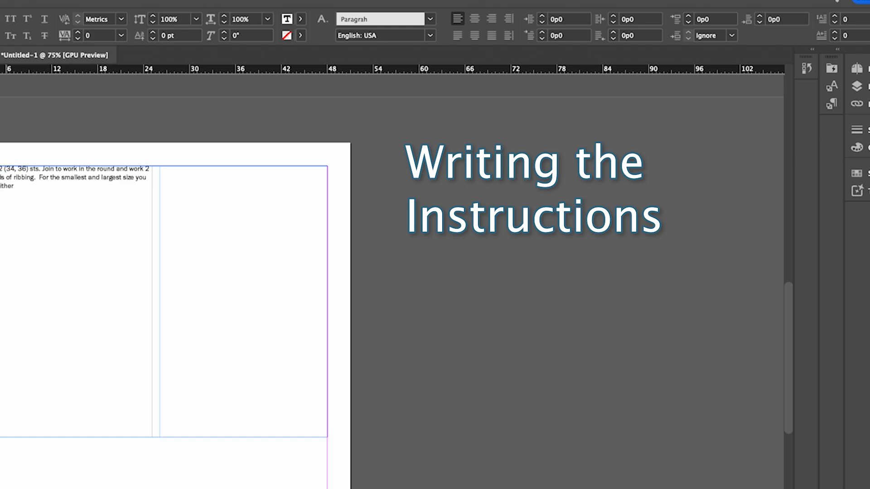
pyautogui.write('use [k2, p2')
pyautogui.press('Left')
pyautogui.press('Left')
pyautogui.press('Left')
pyautogui.press('Left')
pyautogui.press('Right')
pyautogui.press('Right')
pyautogui.press('Right')
pyautogui.press('Right')
pyautogui.write('] or [k1, p1] ribbing.  F')
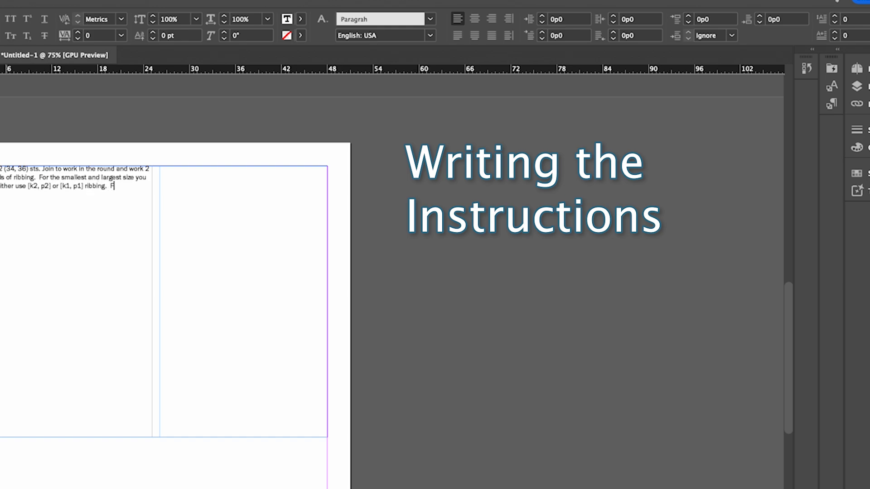
pyautogui.write('or the middle size us [k1, p1] ribbing')
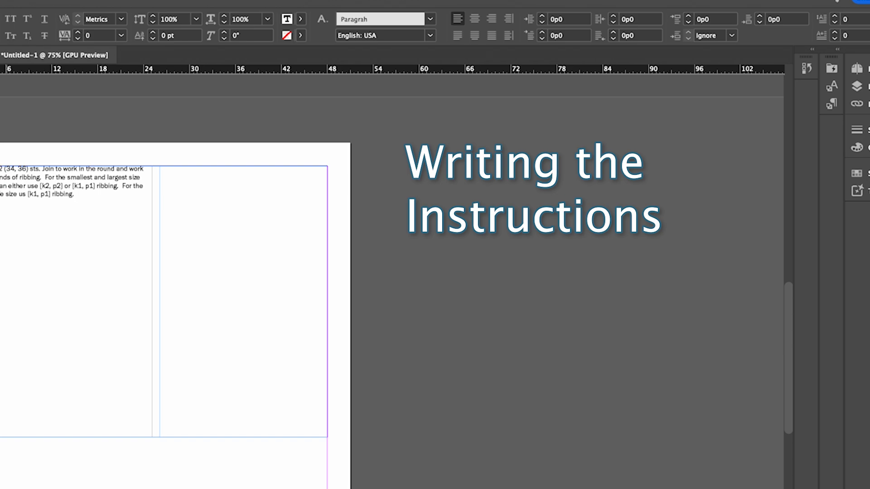
pyautogui.click(6, 193)
pyautogui.write('middle')
# Step: Begin the cast-on sentence with "With your first color," and add the separate line "Knit one round." below the ribbing paragraph
pyautogui.click(13, 169)
pyautogui.write('first color, CO 3')
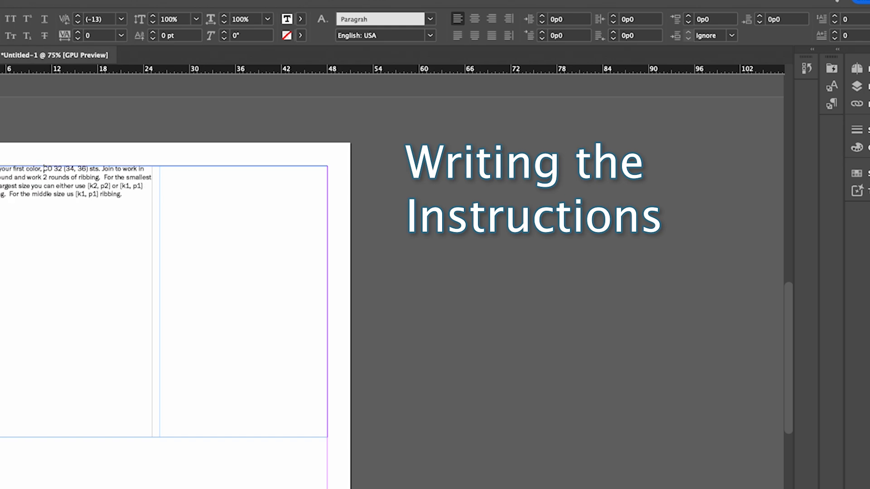
pyautogui.click(137, 195)
pyautogui.press('Return')
pyautogui.press('Return')
pyautogui.write('one round')
# Step: Add the subheading "First Color Change" below the knit-round line
pyautogui.press('Return')
pyautogui.press('Return')
pyautogui.write('First Color Change')
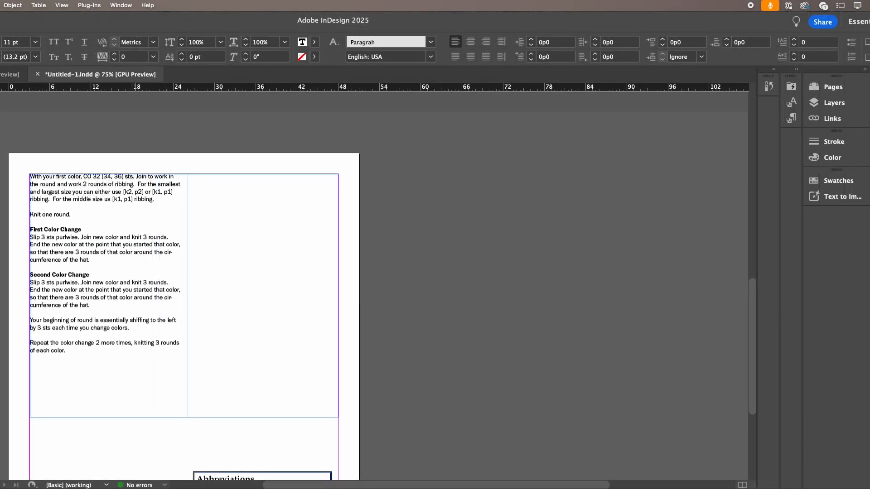
# Step: Add a bold "Crown" subheading below the color change instructions
pyautogui.click(430, 42)
pyautogui.click(385, 61)
pyautogui.write('Crown')
pyautogui.press('Return')
# Step: Under Crown, enter "Work a final color change, working 1 (2, 2) rounds before beginning crown decreases." in Paragraph style
pyautogui.click(430, 42)
pyautogui.click(385, 76)
pyautogui.write('Work a final color change')
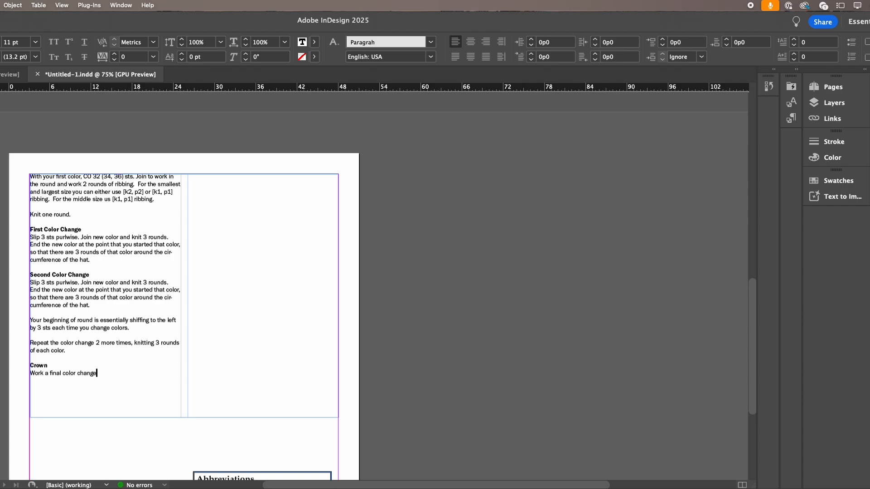
pyautogui.write(', working 1 (2, 3) rounds beforebe')
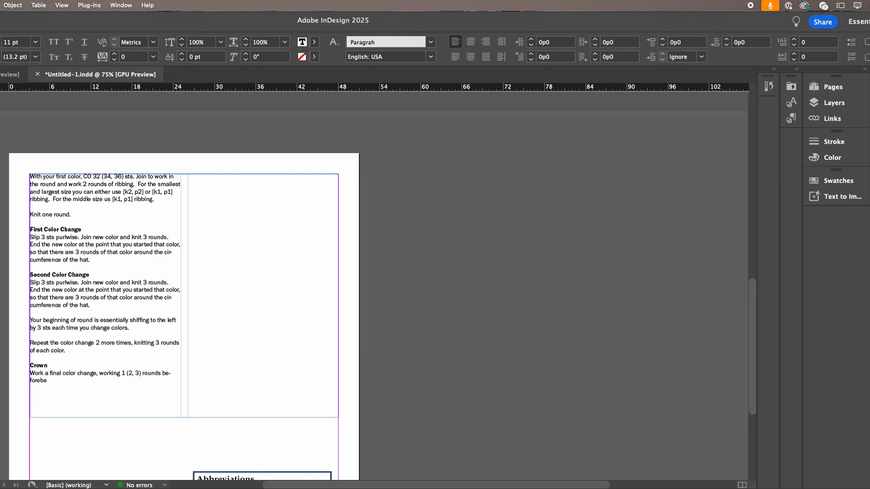
pyautogui.doubleClick(136, 372)
pyautogui.write('2')
pyautogui.press('BackSpace')
pyautogui.write('beginning crown decreases.  ')
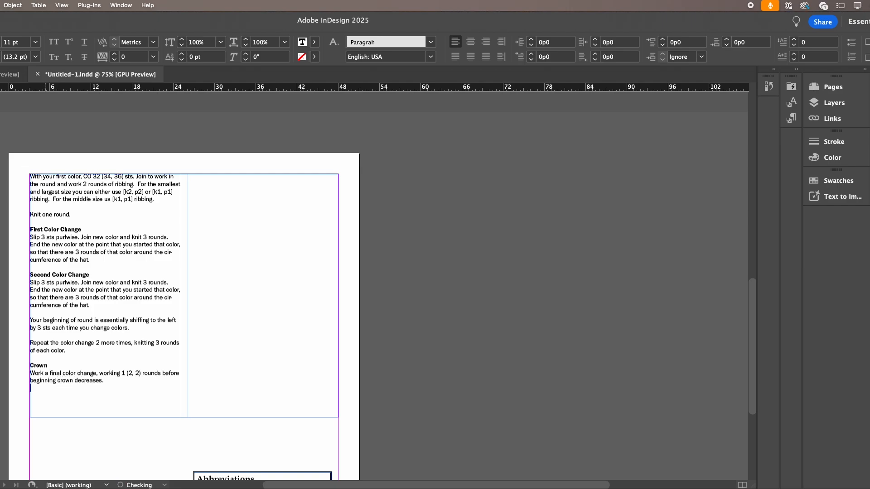
# Step: Add the smallest hat's decreases as "On the smallest hat, k11, k2tog, k11, k2tog, k6."
pyautogui.write('On the smallest hat, k11')
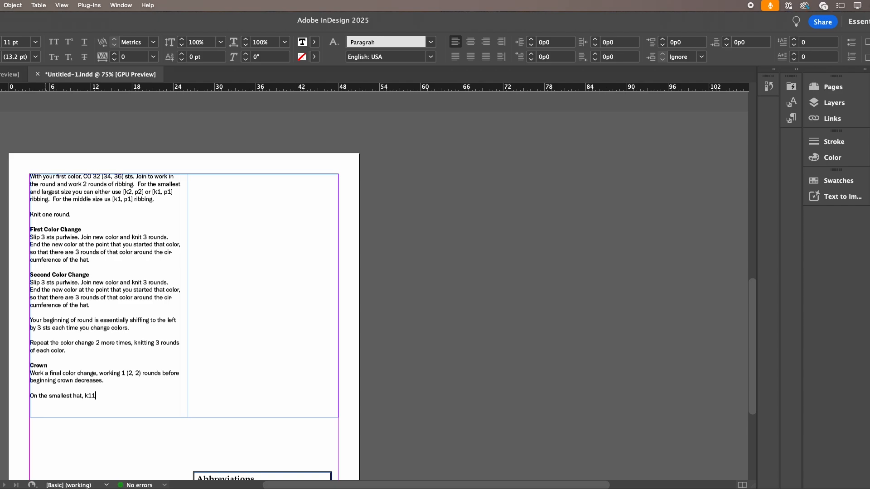
pyautogui.write(', k2tog,')
pyautogui.write('k11, k2tog, k6.')
# Step: On a new line, add the middle size's decreases as "On the middle size, [k5, k2tog] 4 time, k6"
pyautogui.press('Return')
pyautogui.write('On the middle size, k')
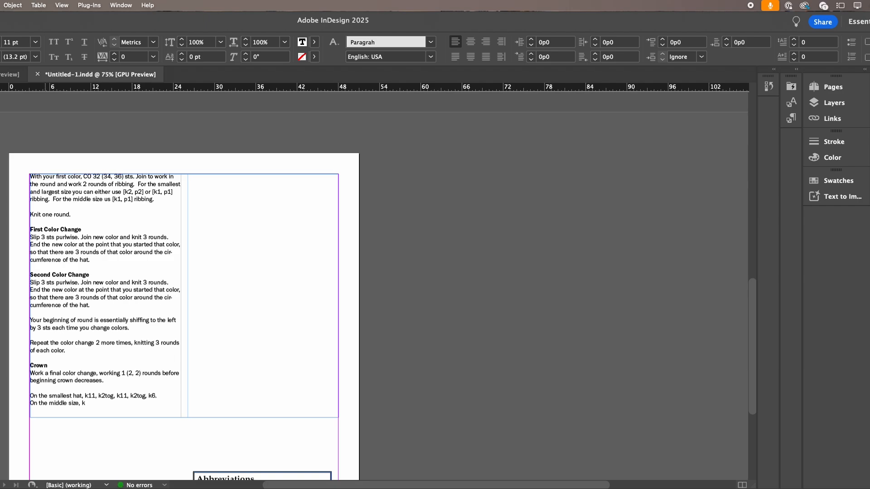
pyautogui.press('Left')
pyautogui.write('[k5, k2tog')
pyautogui.press('Left')
pyautogui.press('Left')
pyautogui.press('Left')
pyautogui.press('Left')
pyautogui.press('Left')
pyautogui.press('Left')
pyautogui.press('Left')
pyautogui.press('BackSpace')
pyautogui.write('5')
pyautogui.click(110, 403)
pyautogui.write('] 4 time, k6')
# Step: Add the line "On the largest size, [k5, k2tog]" and correct "time" to "times" in the middle size line
pyautogui.press('Return')
pyautogui.write('On the largest')
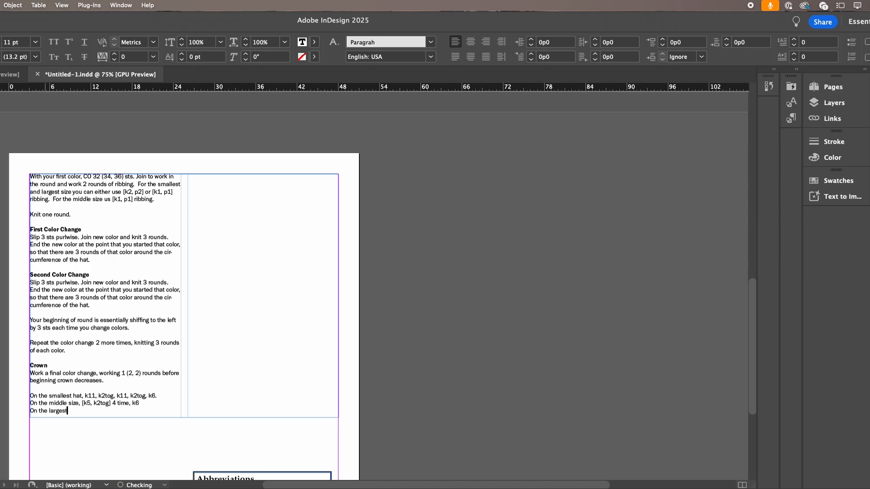
pyautogui.write(' size, [k5, k2tog]')
pyautogui.click(128, 404)
pyautogui.write('s')
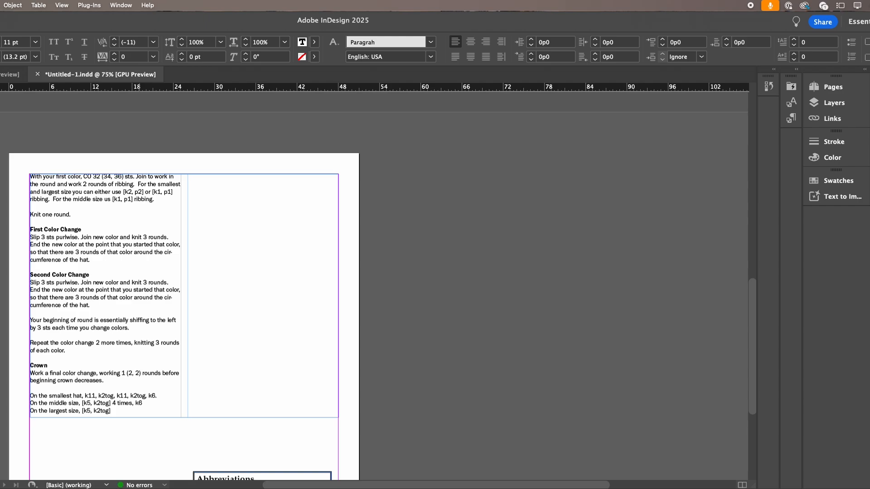
# Step: Rework the decreases into numbered rounds under size headings, with Round 1 "K11, k2tog, k11, k2tog, k6." for Smallest Size and "[K5, k2tog] 4 times, k6." for Middle Size
pyautogui.write('Smallest Size Round 1: K11, k2tog, k11, k2tog, k6. Round 2: Knit.  Middle Size Round 1: [K5, k2tog] 4 times, k6. Round 2: Knit.  Largest Size Round 1: K6, k2tog, knit to end of round. Round 2: [k5, k2tog] 5 times.  All Sizes Round 3: [K4, k2tog] 5 times. Round 4: [K3, k2tog] 5 times. Round 5: [K2, k2tog] 5 times. Round 6: [K1, k2tog] 5 times. Round 8: K2tog 5 times.')
# Step: Add the closing instruction "Cut yarn. With a tapestry needle, run the yarn through the remaining 5 sts. Pull until snug and secure. Weave in all the yarn ends."
pyautogui.write('Cut yarn')
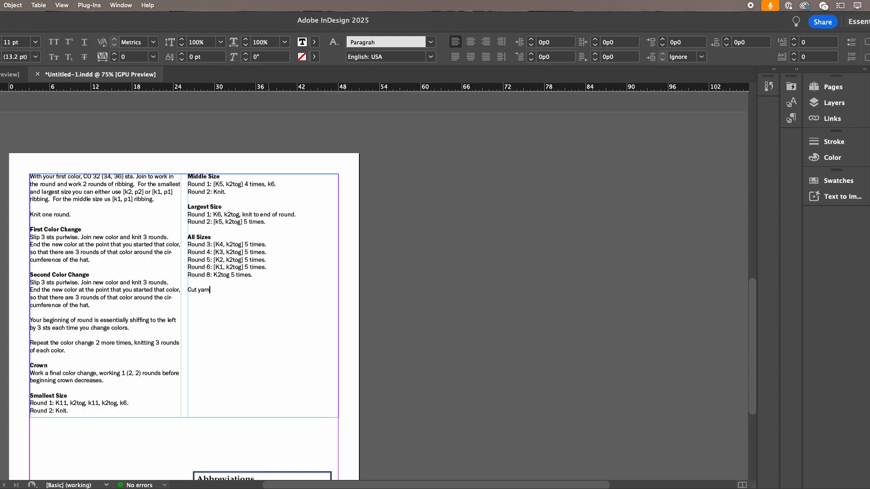
pyautogui.write('. With a tapestry needle, run the yarn through the remaining 5 sts, ')
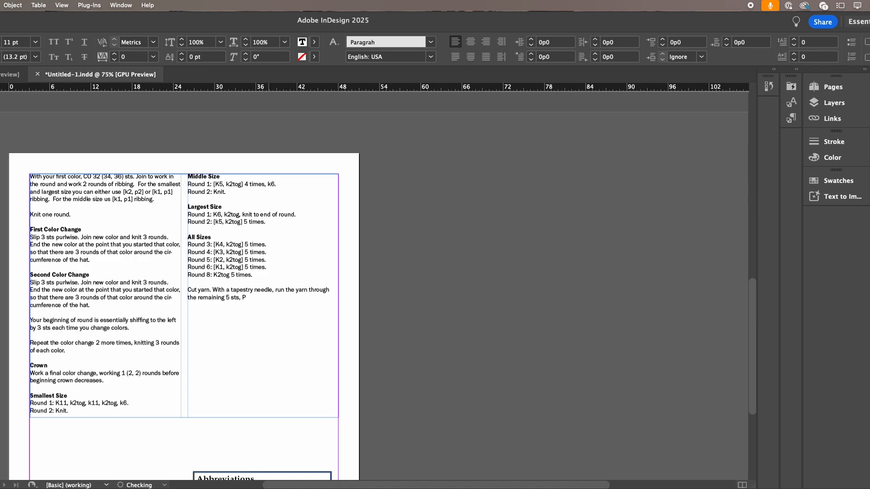
pyautogui.write('Pull until snug and secure. Weave in all the yarn ends.')
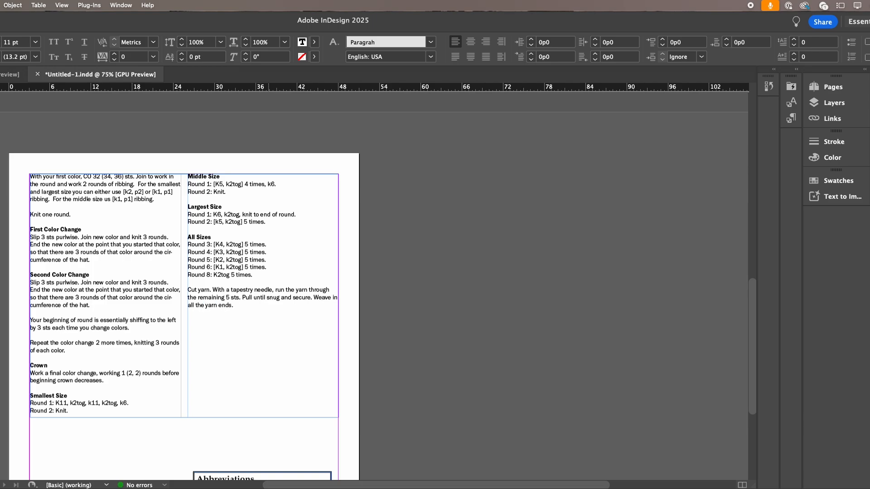
# Step: Delete the Gsr (German short row) and Kfb entries from the Abbreviations box on the second page
pyautogui.scroll(-5, 281, 280)
pyautogui.click(284, 319)
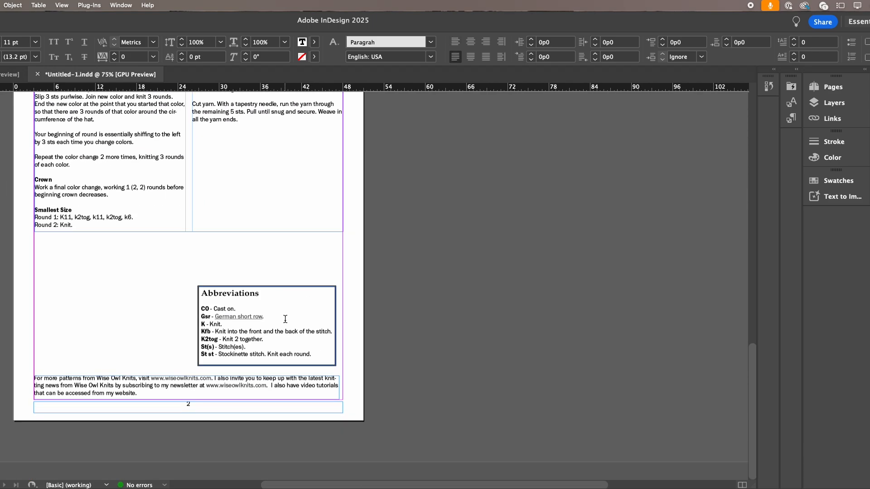
pyautogui.press('BackSpace')
pyautogui.press('BackSpace')
pyautogui.press('BackSpace')
pyautogui.press('BackSpace')
pyautogui.press('BackSpace')
pyautogui.press('BackSpace')
pyautogui.press('BackSpace')
pyautogui.press('BackSpace')
pyautogui.press('BackSpace')
pyautogui.press('BackSpace')
pyautogui.press('BackSpace')
pyautogui.press('BackSpace')
pyautogui.press('BackSpace')
pyautogui.press('BackSpace')
pyautogui.press('BackSpace')
pyautogui.press('BackSpace')
pyautogui.press('BackSpace')
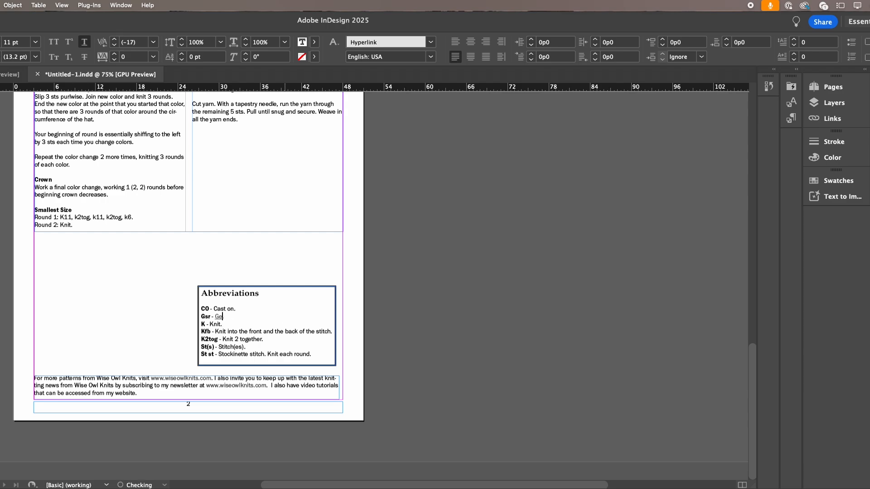
pyautogui.press('BackSpace')
pyautogui.press('BackSpace')
pyautogui.press('BackSpace')
pyautogui.press('BackSpace')
pyautogui.press('BackSpace')
pyautogui.press('BackSpace')
pyautogui.press('BackSpace')
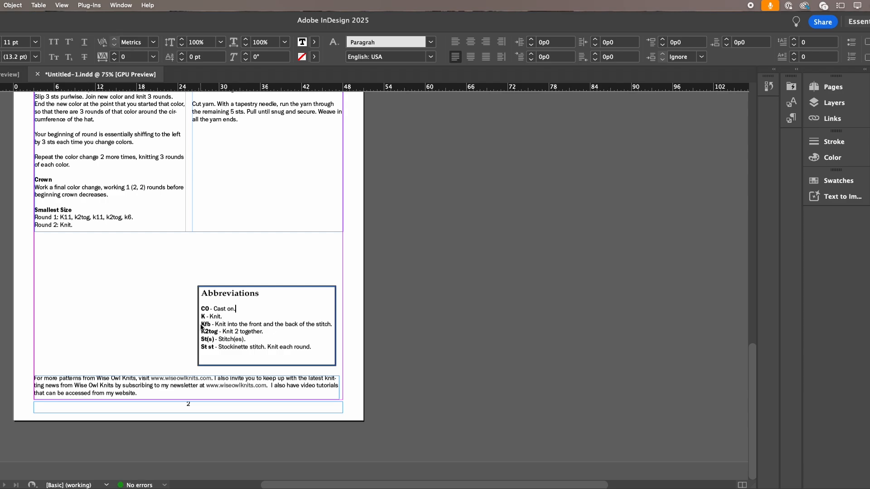
pyautogui.tripleClick(200, 324)
pyautogui.press('BackSpace')
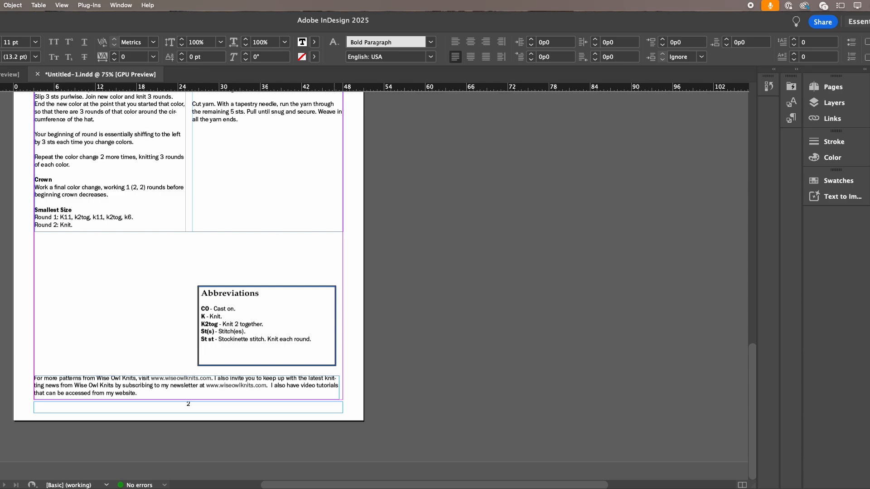
# Step: Lower the top edge of the Abbreviations box and remove the blank line beneath its heading
pyautogui.press('Escape')
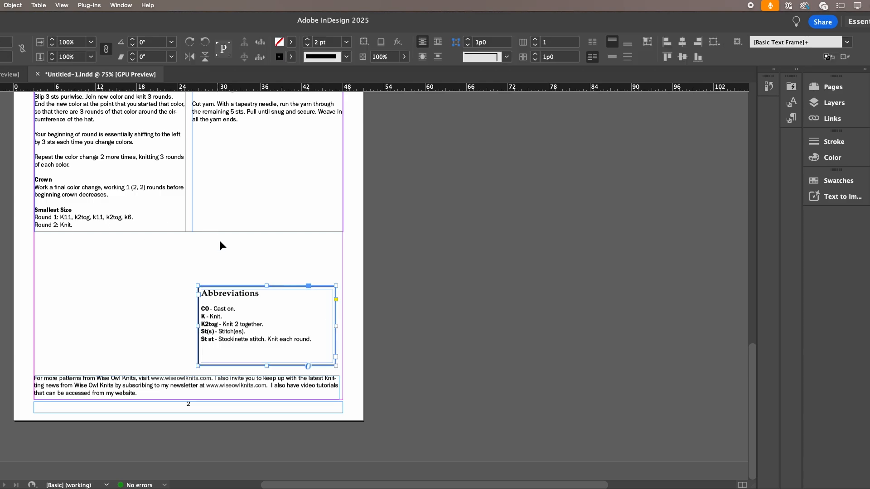
pyautogui.moveTo(267, 285); pyautogui.dragTo(266, 304)
pyautogui.doubleClick(206, 316)
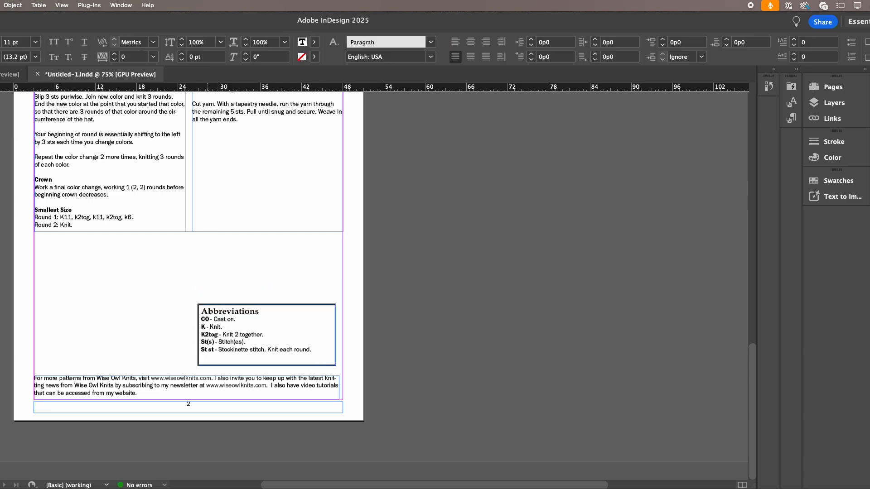
# Step: On the first page, complete the Height line under Finished Sizes as "6 (6.5, 6.50 in/15.25 (16.5, 16.5) cm"
pyautogui.hotkey('shift', 'pageup')
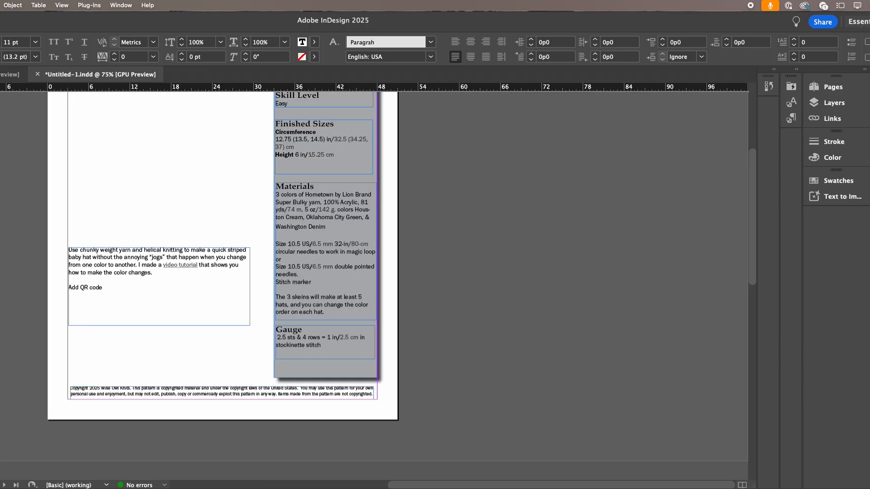
pyautogui.click(113, 265)
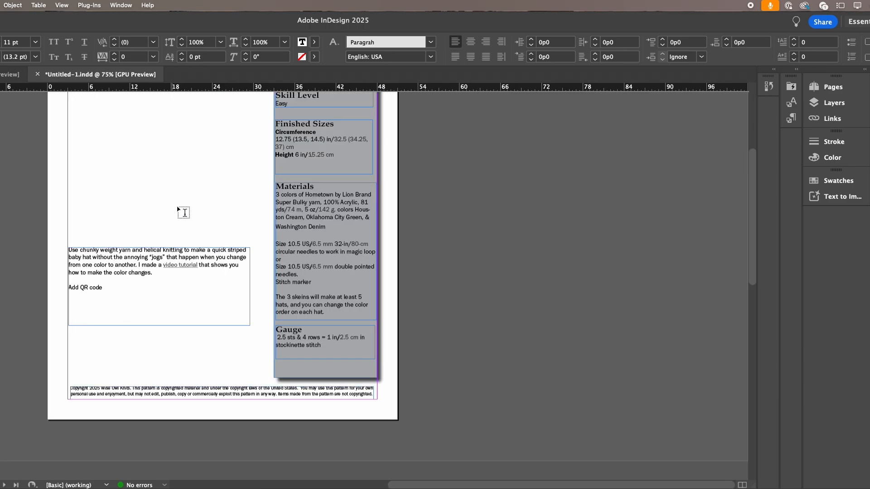
pyautogui.click(430, 42)
pyautogui.press('Escape')
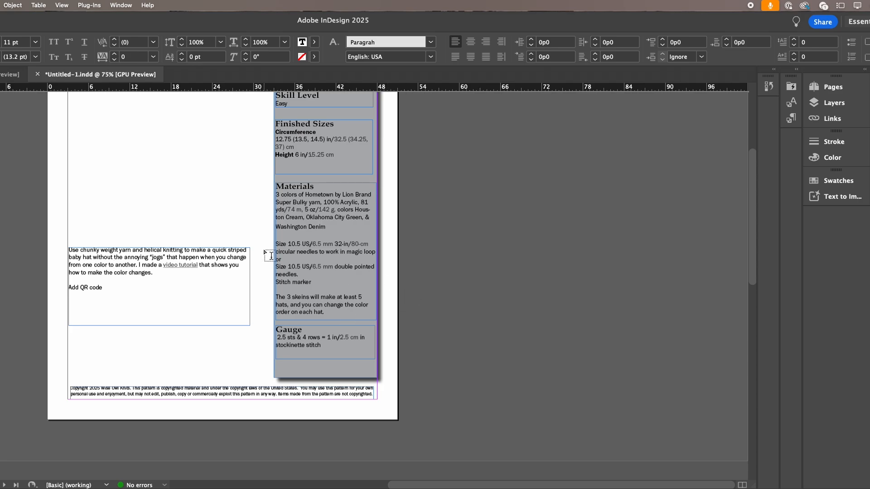
pyautogui.click(300, 154)
pyautogui.write('(6.25')
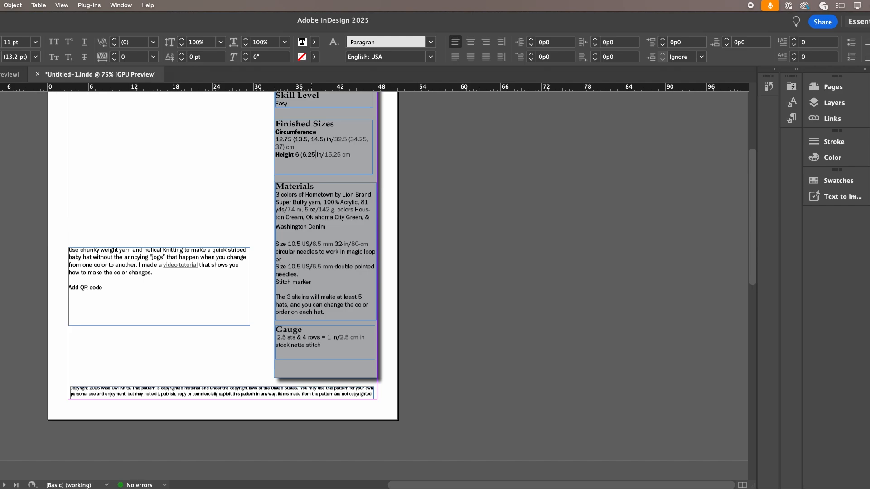
pyautogui.press('BackSpace')
pyautogui.press('BackSpace')
pyautogui.write('5, 6.50')
pyautogui.click(353, 155)
pyautogui.write('(16.5')
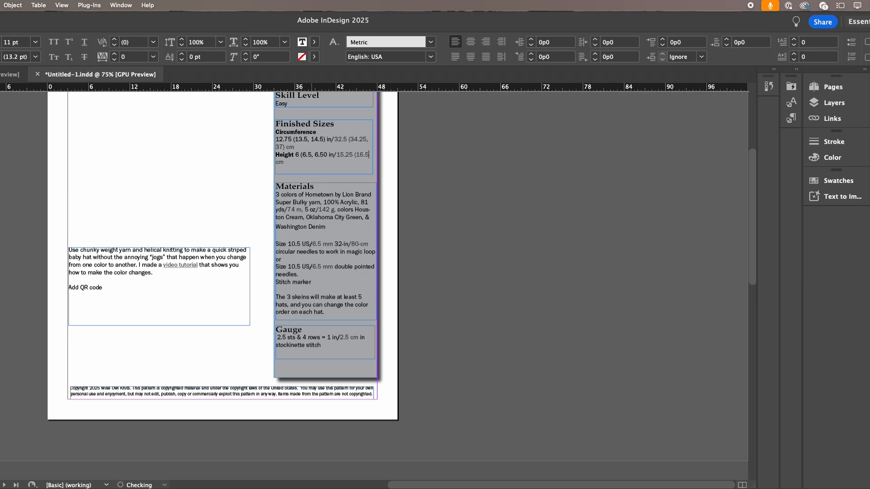
pyautogui.write(', 16.5')
# Step: Reduce the Pattern Title character style to 24 pt so the pattern's title shrinks
pyautogui.scroll(5, 222, 254)
pyautogui.moveTo(219, 213); pyautogui.dragTo(161, 213)
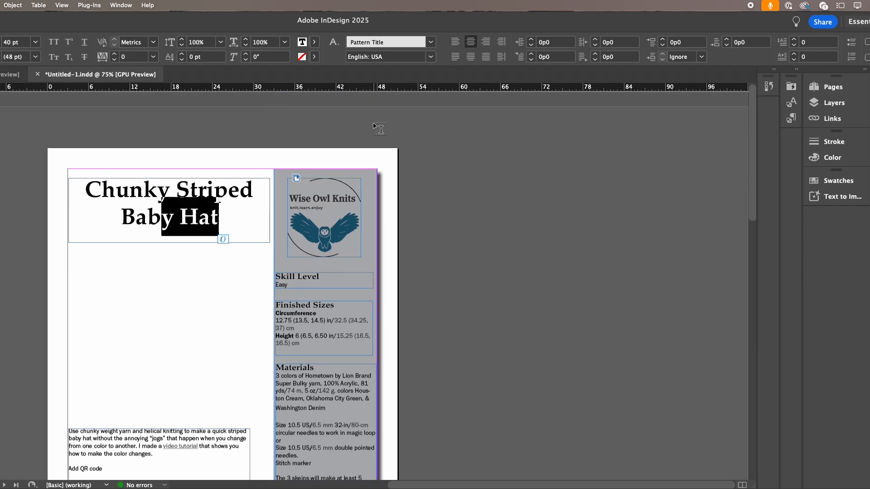
pyautogui.click(430, 42)
pyautogui.click(120, 5)
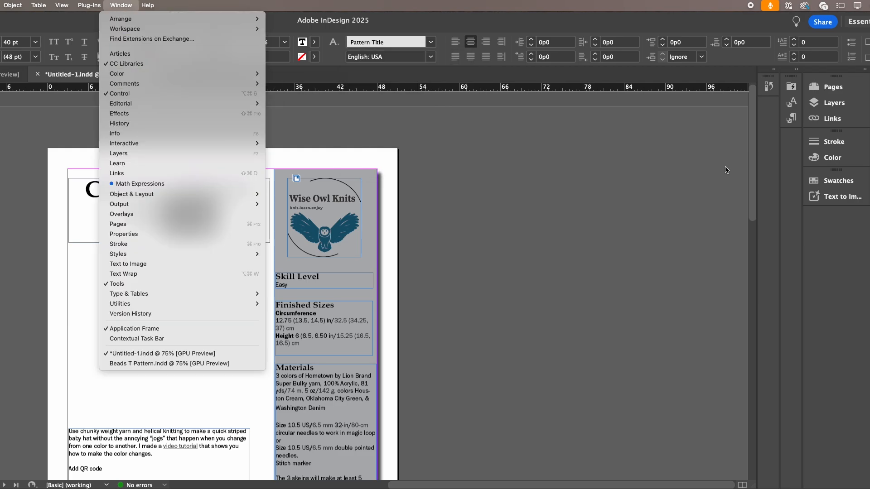
pyautogui.click(791, 102)
pyautogui.click(791, 102)
pyautogui.doubleClick(720, 159)
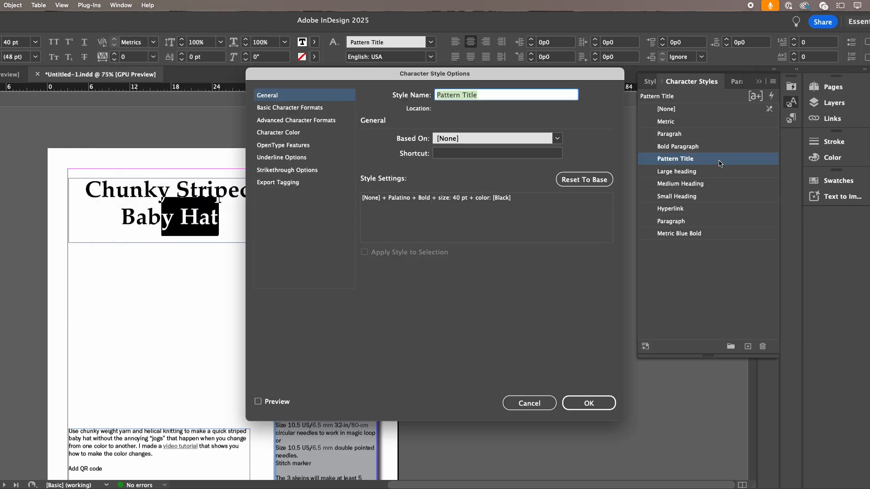
pyautogui.click(290, 107)
pyautogui.click(415, 177)
pyautogui.click(414, 177)
pyautogui.click(414, 177)
pyautogui.click(589, 404)
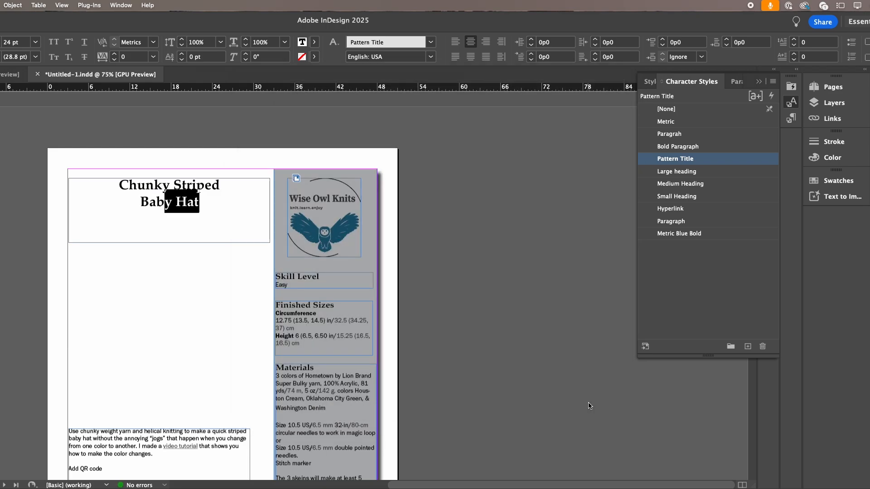
pyautogui.click(674, 135)
pyautogui.click(675, 158)
pyautogui.click(471, 233)
# Step: Set the Bold Paragraph character style's size to 10 pt
pyautogui.click(661, 149)
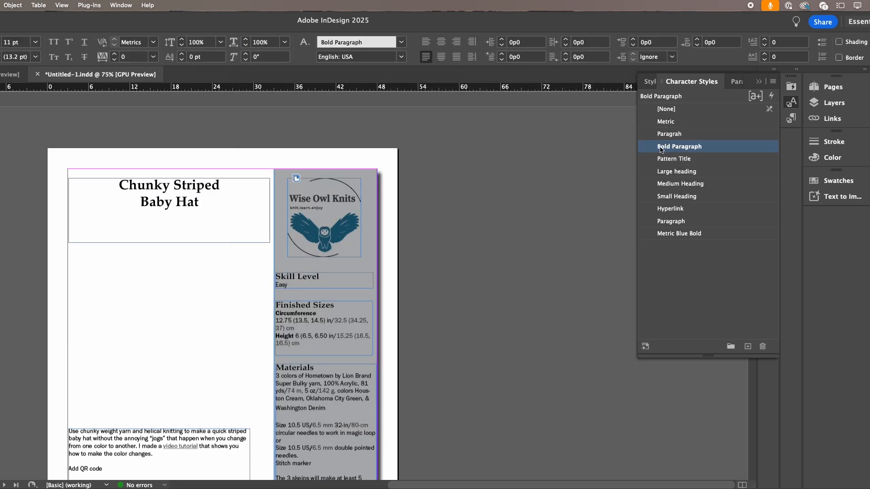
pyautogui.doubleClick(660, 150)
pyautogui.click(325, 109)
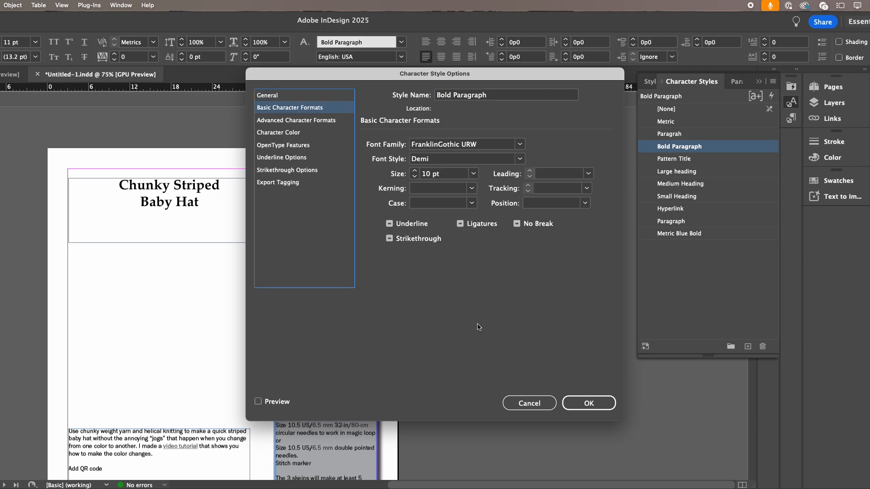
pyautogui.press('Return')
# Step: Set the Paragrah character style's size to 10 pt
pyautogui.click(743, 135)
pyautogui.click(744, 136)
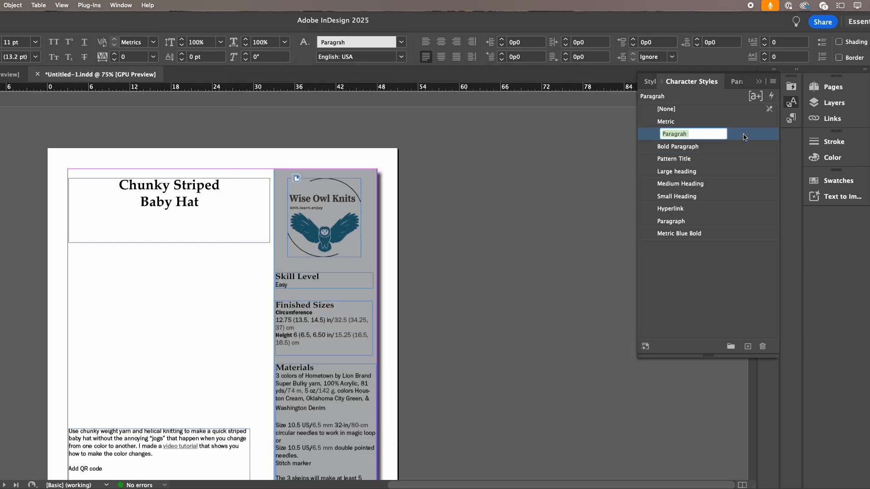
pyautogui.doubleClick(743, 136)
pyautogui.click(326, 111)
pyautogui.click(414, 181)
pyautogui.click(582, 404)
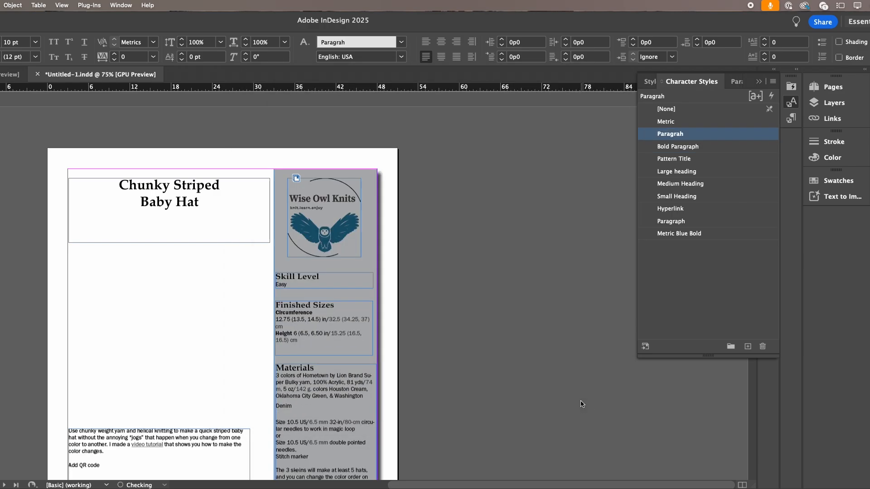
# Step: Move the title frame up to the page's top margin and shorten it to fit its two lines
pyautogui.click(96, 228)
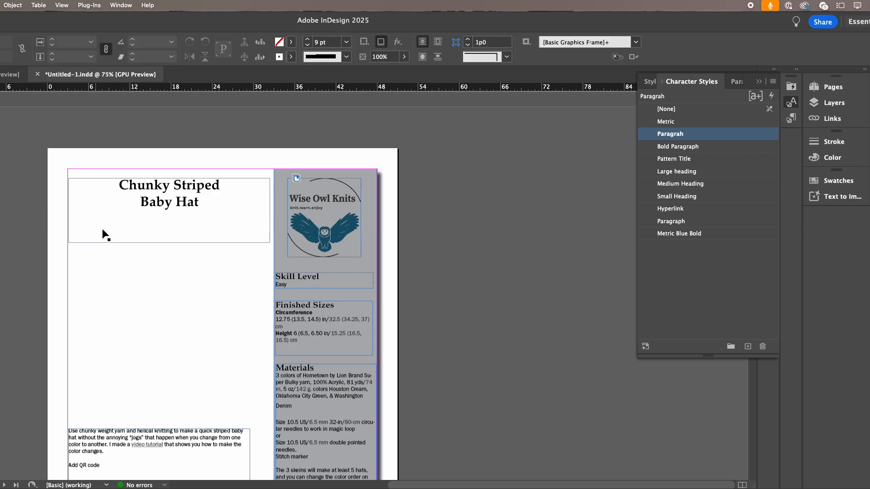
pyautogui.click(108, 228)
pyautogui.press('Up')
pyautogui.press('Up')
pyautogui.press('Up')
pyautogui.press('Up')
pyautogui.press('Up')
pyautogui.press('Up')
pyautogui.press('Up')
pyautogui.press('Up')
pyautogui.press('Up')
pyautogui.press('Up')
pyautogui.press('Up')
pyautogui.press('Up')
pyautogui.press('Up')
pyautogui.press('Up')
pyautogui.press('Up')
pyautogui.press('Up')
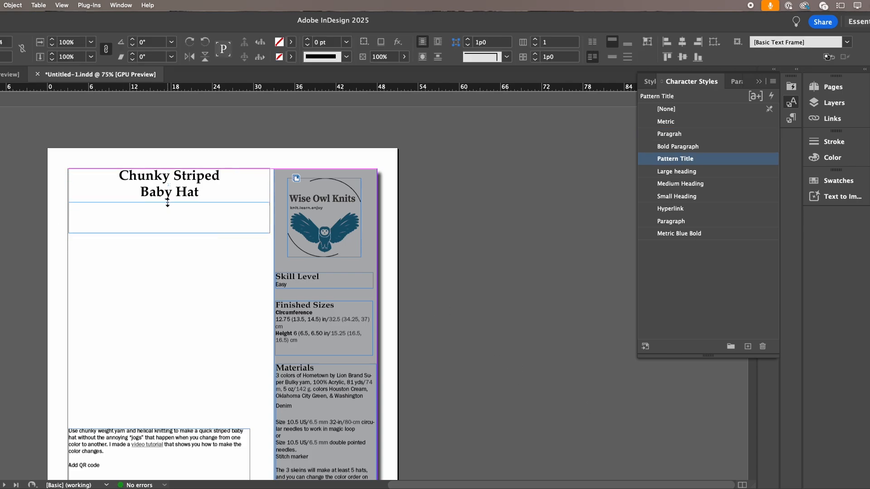
# Step: Move the Skill Level frame up to just below the logo and the Finished Sizes frame up close beneath it
pyautogui.click(332, 284)
pyautogui.press('Up')
pyautogui.press('Up')
pyautogui.press('Up')
pyautogui.press('Up')
pyautogui.press('Up')
pyautogui.press('Up')
pyautogui.press('Up')
pyautogui.press('Up')
pyautogui.press('Up')
pyautogui.press('Up')
pyautogui.press('Up')
pyautogui.press('Up')
pyautogui.press('Up')
pyautogui.press('Up')
pyautogui.press('Up')
pyautogui.press('Up')
pyautogui.press('Up')
pyautogui.press('Up')
pyautogui.press('Up')
pyautogui.press('Up')
pyautogui.click(334, 314)
pyautogui.press('Up')
pyautogui.press('Up')
pyautogui.press('Up')
pyautogui.press('Up')
pyautogui.press('Up')
pyautogui.press('Up')
pyautogui.press('Up')
pyautogui.press('Up')
pyautogui.press('Up')
pyautogui.press('Up')
pyautogui.press('Up')
pyautogui.press('Up')
pyautogui.press('Up')
pyautogui.press('Up')
pyautogui.press('Up')
pyautogui.press('Up')
pyautogui.press('Up')
pyautogui.press('Up')
pyautogui.press('Up')
pyautogui.press('Up')
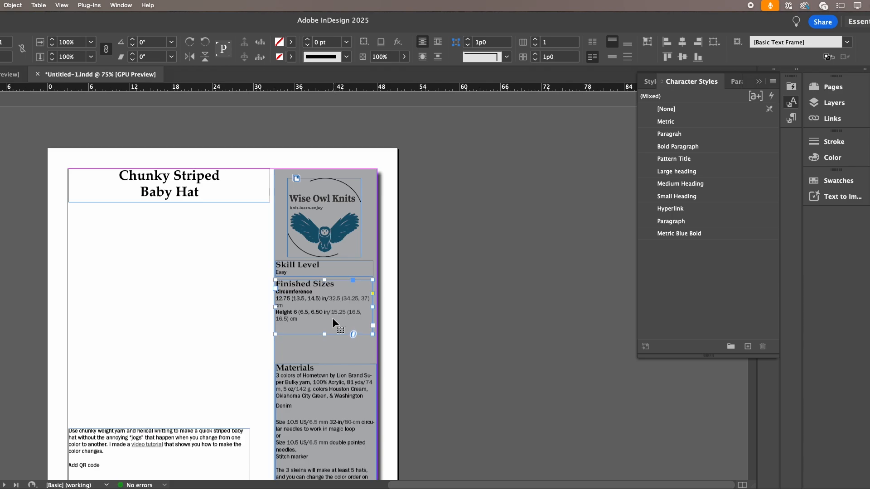
# Step: Move the Materials frame up to just below Finished Sizes and shorten it to fit its text
pyautogui.click(321, 383)
pyautogui.moveTo(323, 375); pyautogui.dragTo(323, 341)
pyautogui.doubleClick(296, 372)
pyautogui.press('Return')
pyautogui.press('Delete')
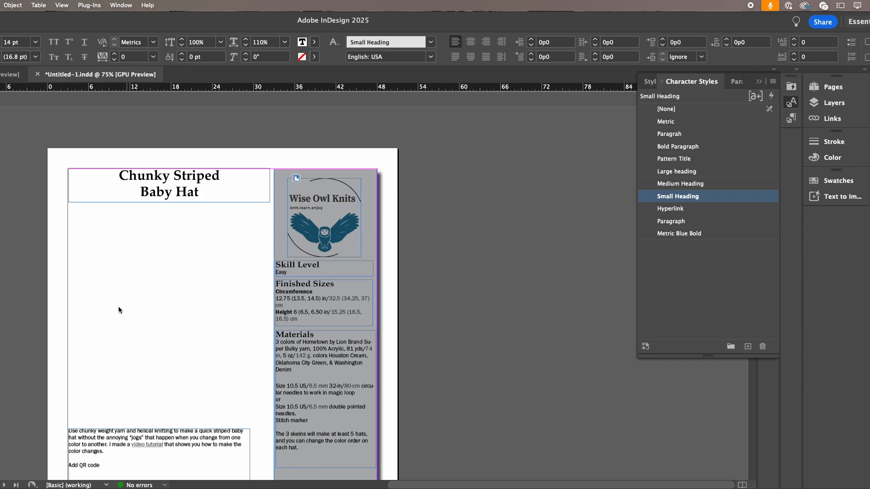
pyautogui.press('Escape')
pyautogui.moveTo(325, 468); pyautogui.dragTo(325, 453)
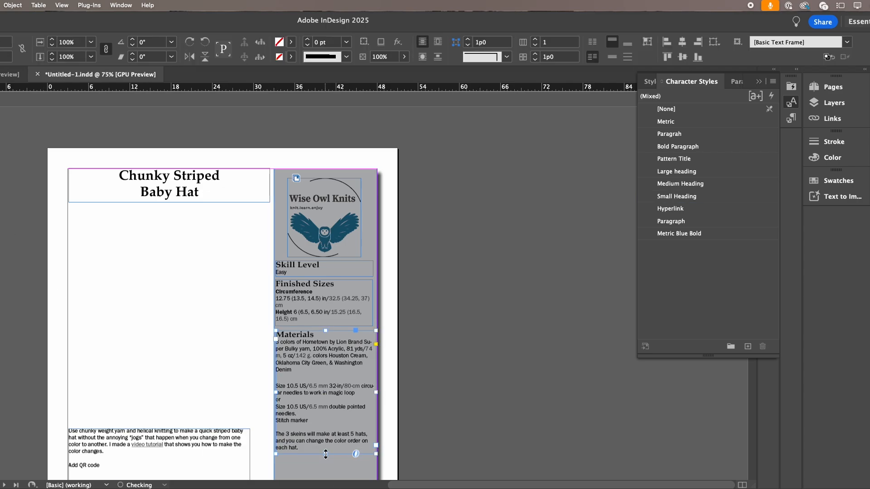
# Step: Move the introduction text frame up directly beneath the title and widen it to match the title frame
pyautogui.click(231, 457)
pyautogui.moveTo(231, 453); pyautogui.dragTo(267, 318)
pyautogui.moveTo(173, 357); pyautogui.dragTo(175, 234)
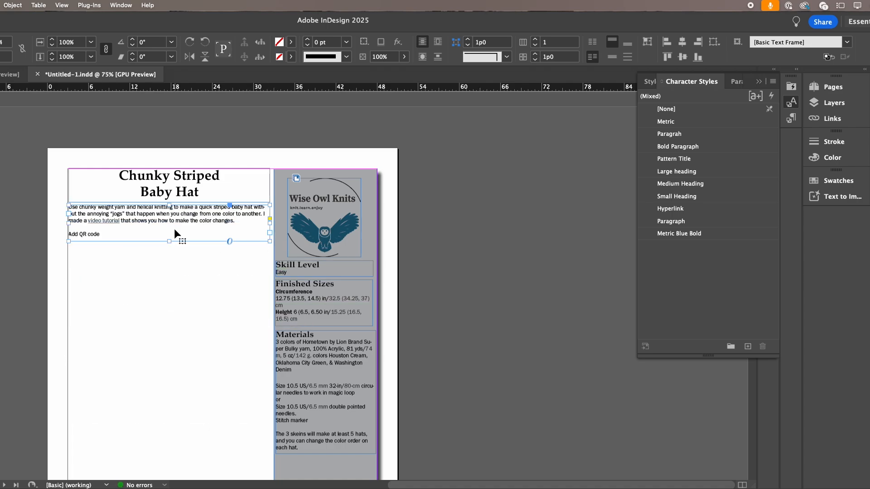
# Step: Delete the "Add QR code" line from the introduction, then narrow and shorten its frame to fit the remaining text
pyautogui.tripleClick(111, 232)
pyautogui.press('BackSpace')
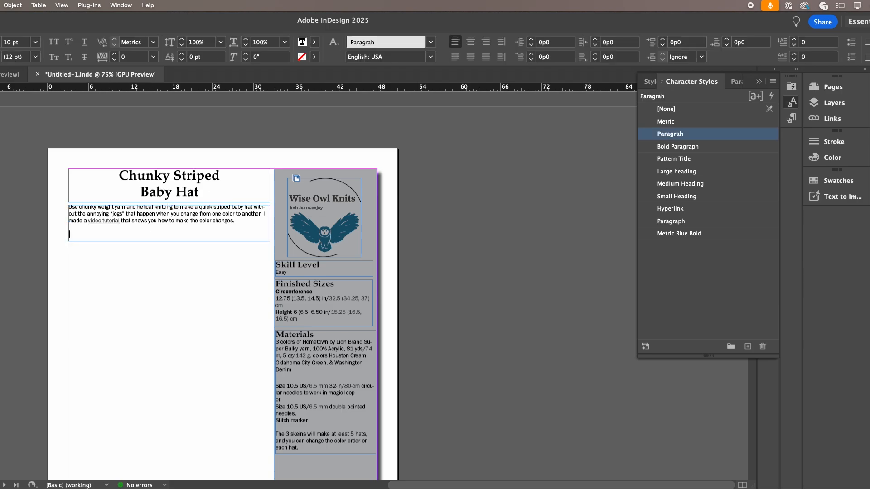
pyautogui.press('Escape')
pyautogui.moveTo(269, 222); pyautogui.dragTo(245, 222)
pyautogui.moveTo(157, 241); pyautogui.dragTo(157, 233)
pyautogui.doubleClick(114, 227)
pyautogui.press('Delete')
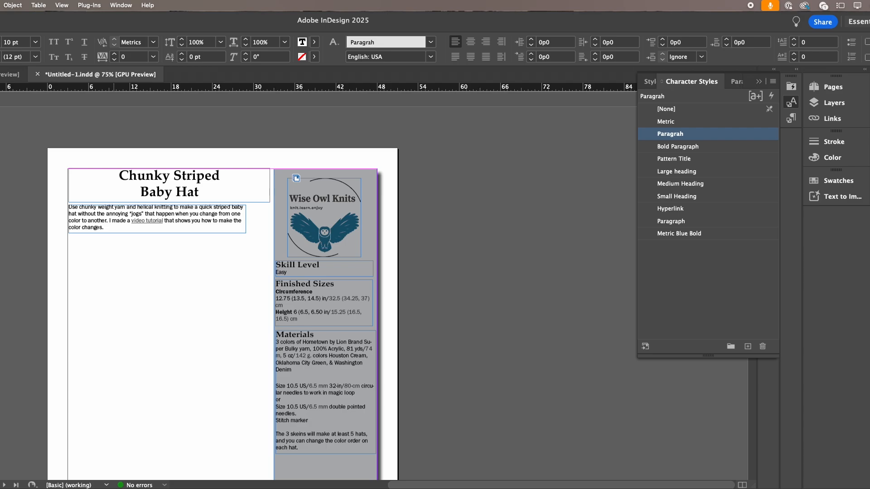
# Step: Move the Gauge frame up in the sidebar to close the gap below Materials
pyautogui.scroll(-5, 114, 227)
pyautogui.press('Escape')
pyautogui.click(320, 379)
pyautogui.hotkey('shift', 'Up')
pyautogui.hotkey('shift', 'Up')
pyautogui.hotkey('shift', 'Up')
pyautogui.hotkey('shift', 'Up')
pyautogui.hotkey('shift', 'Up')
pyautogui.hotkey('shift', 'Up')
pyautogui.hotkey('shift', 'Up')
pyautogui.hotkey('shift', 'Up')
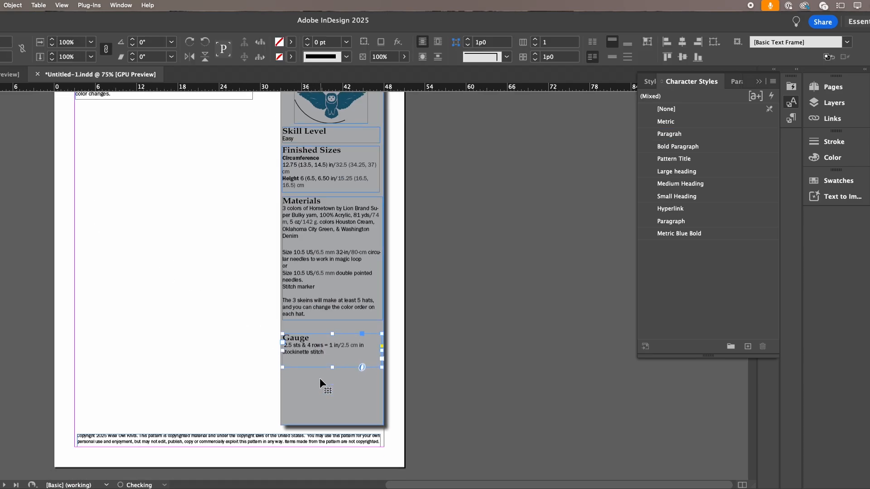
# Step: Shorten the gray sidebar background so it ends just below the Gauge frame
pyautogui.click(334, 422)
pyautogui.moveTo(335, 424); pyautogui.dragTo(334, 363)
pyautogui.click(6, 485)
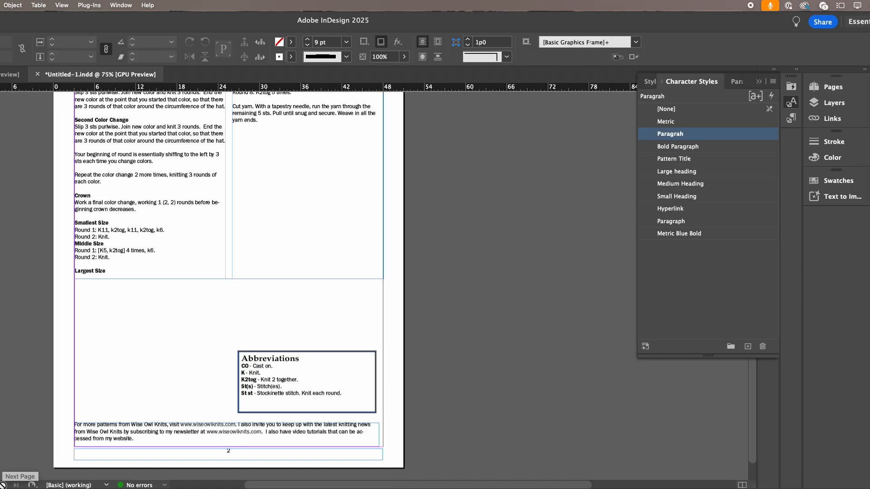
pyautogui.click(244, 395)
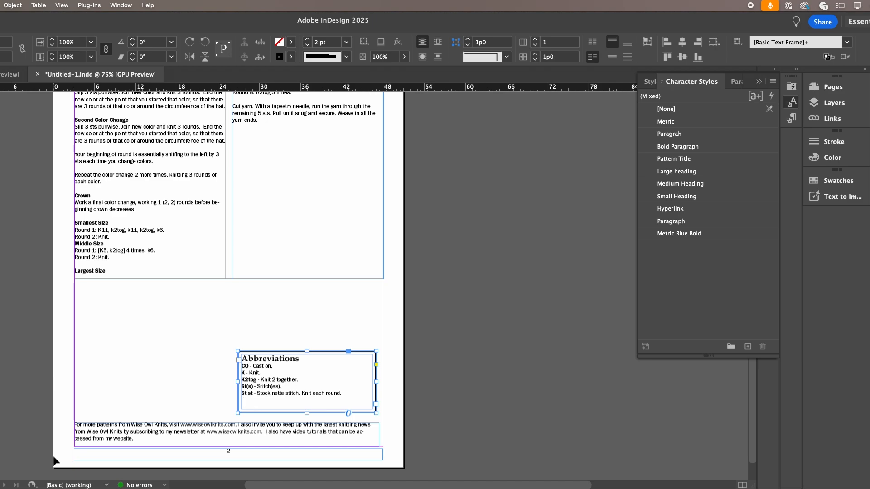
pyautogui.click(0, 485)
pyautogui.press('super+v')
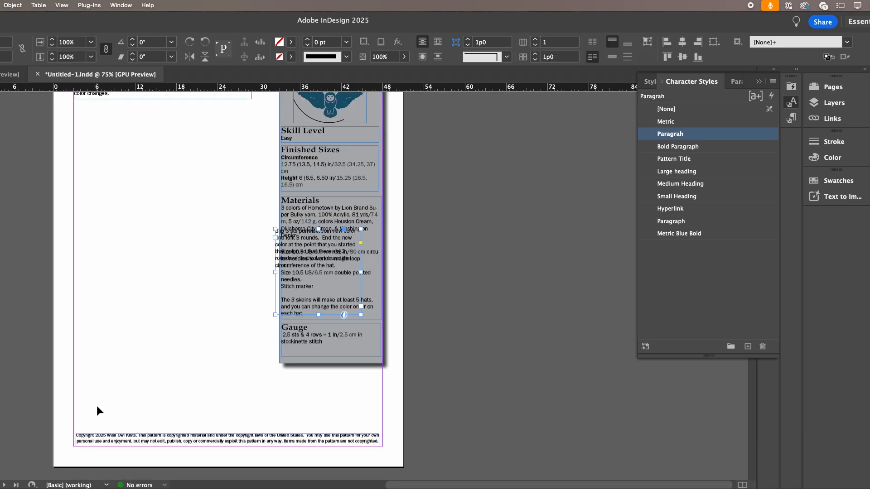
pyautogui.moveTo(277, 298); pyautogui.dragTo(189, 374)
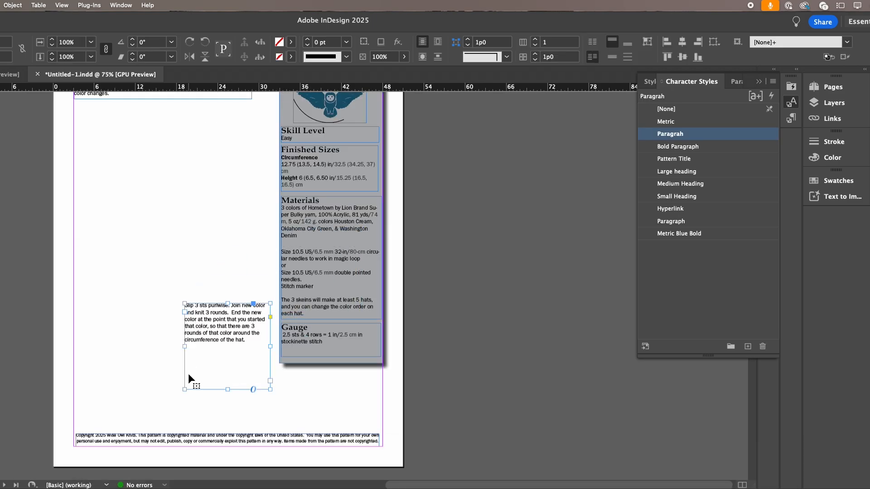
pyautogui.press('super+z')
pyautogui.press('super+z')
pyautogui.press('super+z')
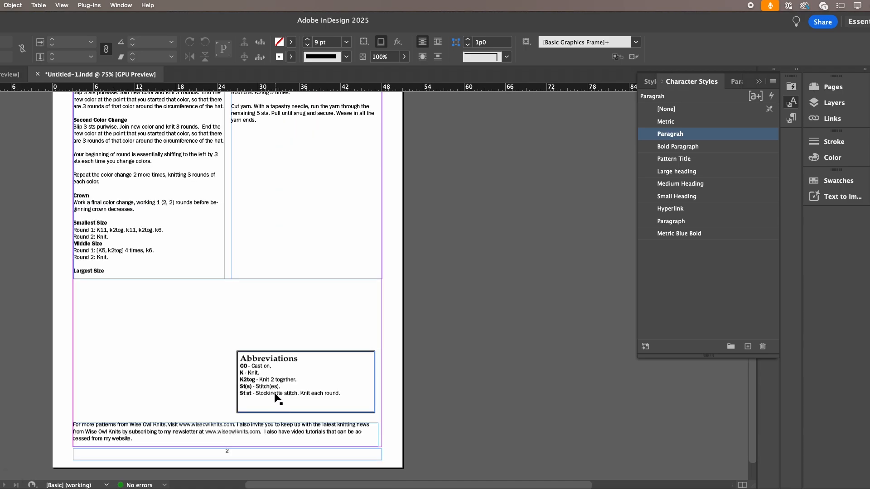
# Step: Copy the Abbreviations box from page 2 to page 1 and place it, narrowed, between the sidebar and the copyright notice
pyautogui.click(276, 396)
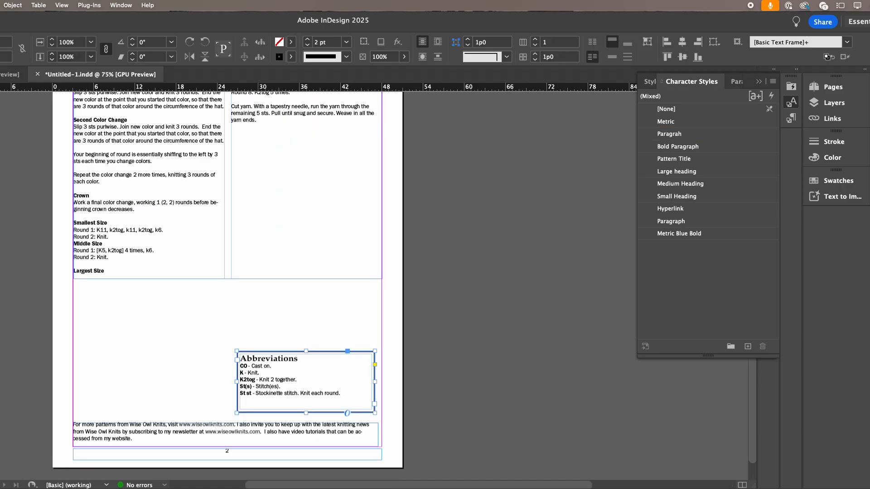
pyautogui.press('super+shift+z')
pyautogui.press('super+shift+z')
pyautogui.moveTo(259, 309); pyautogui.dragTo(288, 427)
pyautogui.moveTo(414, 400); pyautogui.dragTo(329, 424)
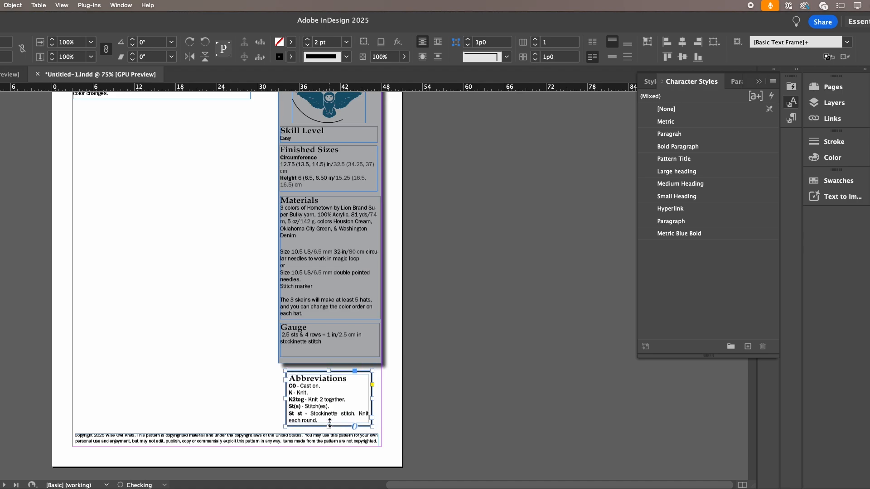
pyautogui.click(445, 403)
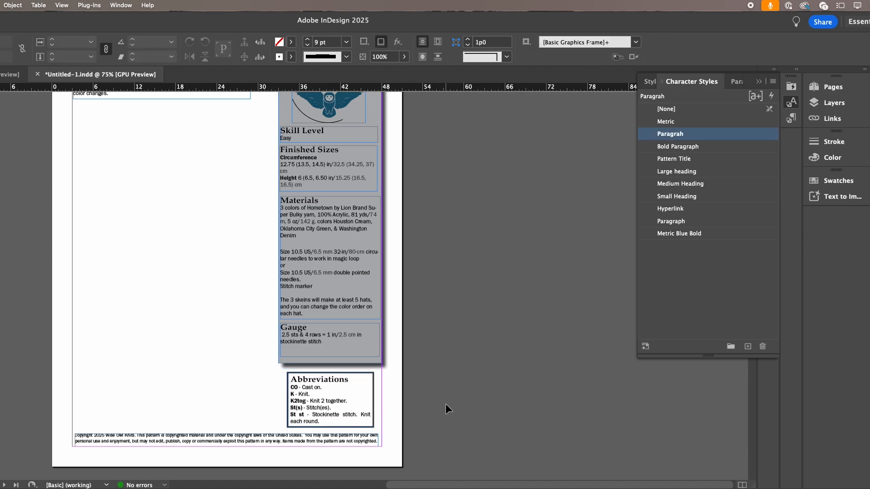
# Step: Trim the bottoms of the Gauge frame and gray sidebar slightly, and move the Abbreviations box up a little
pyautogui.click(329, 358)
pyautogui.moveTo(330, 358); pyautogui.dragTo(329, 354)
pyautogui.moveTo(338, 392); pyautogui.dragTo(339, 388)
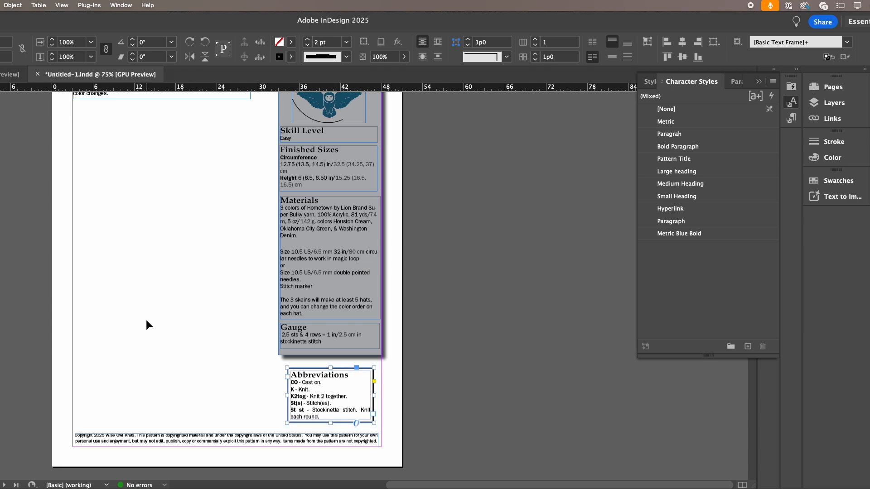
# Step: Resize the two-column instructions frame on page 2 narrower and shorter, and copy it to page 1's left margin, directly above the copyright notice
pyautogui.click(4, 485)
pyautogui.click(143, 268)
pyautogui.moveTo(227, 279); pyautogui.dragTo(226, 204)
pyautogui.doubleClick(93, 186)
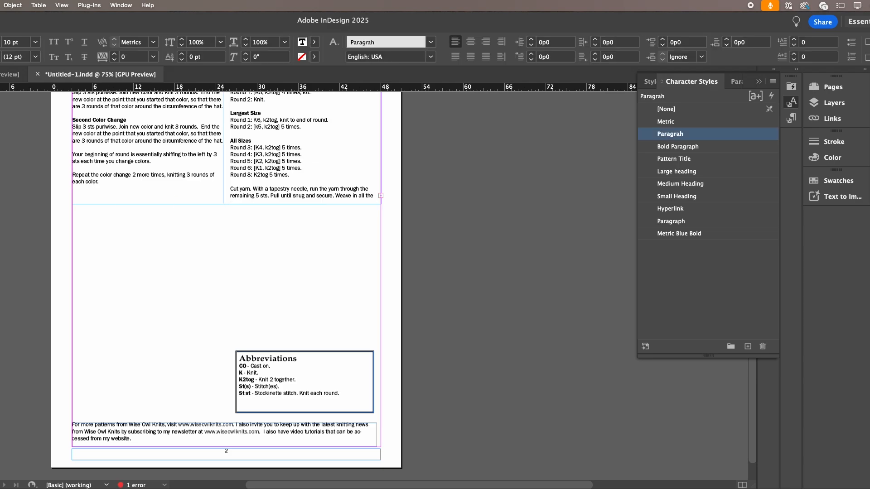
pyautogui.press('Escape')
pyautogui.moveTo(379, 130); pyautogui.dragTo(300, 123)
pyautogui.moveTo(186, 204); pyautogui.dragTo(187, 234)
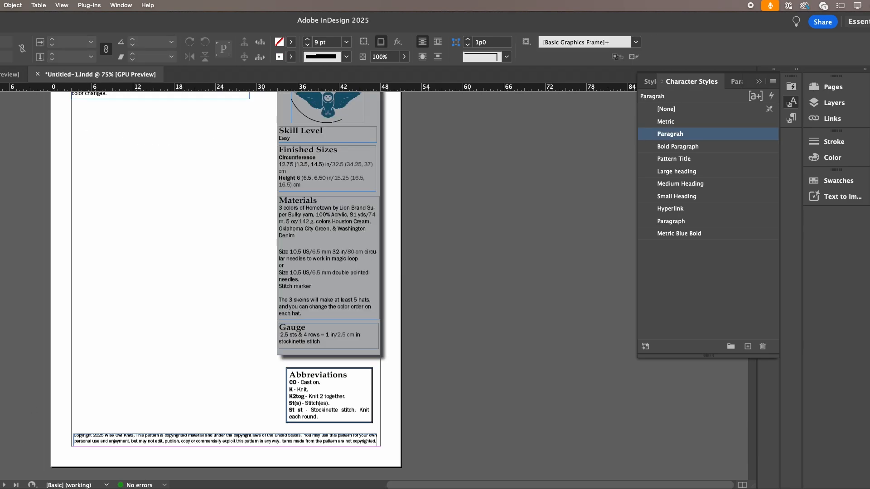
pyautogui.press('super+v')
pyautogui.moveTo(213, 344); pyautogui.dragTo(82, 393)
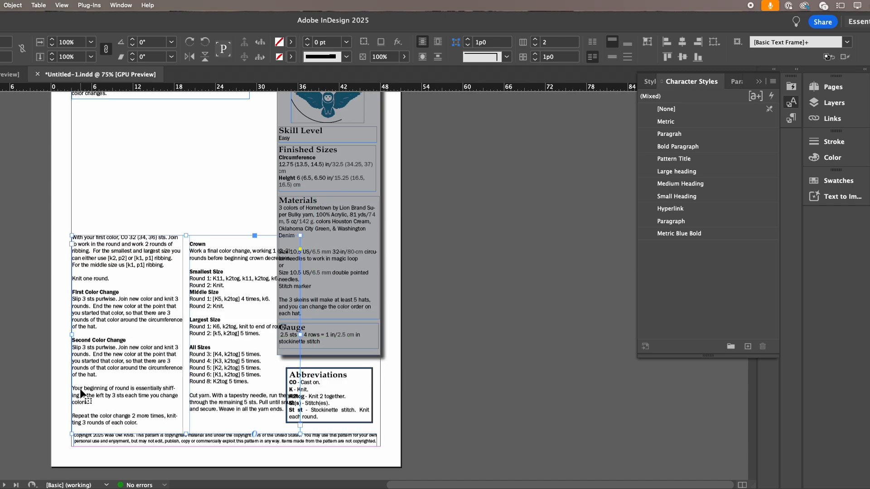
# Step: Shift the logo right and pull in the left edges of the Skill Level, Finished Sizes and Materials frames to the same line
pyautogui.moveTo(319, 112); pyautogui.dragTo(329, 113)
pyautogui.click(279, 136)
pyautogui.moveTo(279, 135); pyautogui.dragTo(304, 137)
pyautogui.click(315, 163)
pyautogui.moveTo(278, 168); pyautogui.dragTo(304, 168)
pyautogui.click(319, 231)
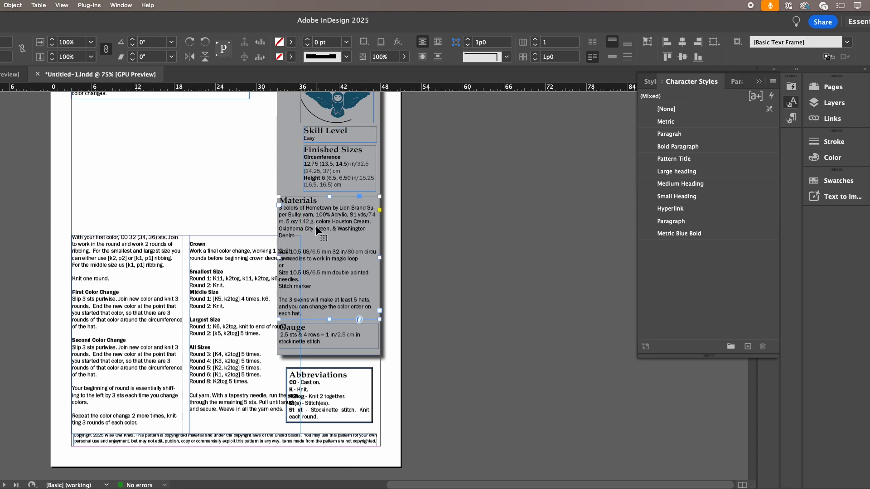
pyautogui.moveTo(278, 258); pyautogui.dragTo(303, 261)
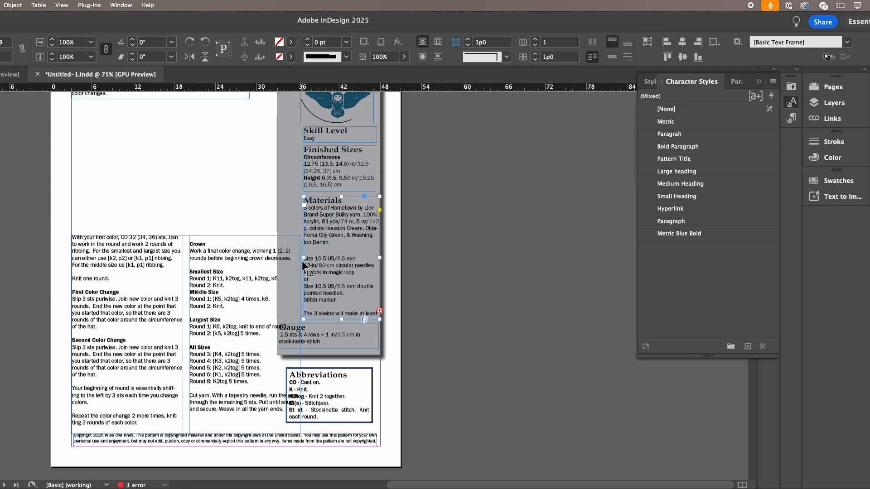
# Step: Narrow the Gauge frame and gray sidebar background from their left edges, and center the logo in the narrower sidebar
pyautogui.press('super+z')
pyautogui.press('super+z')
pyautogui.press('super+z')
pyautogui.press('super+z')
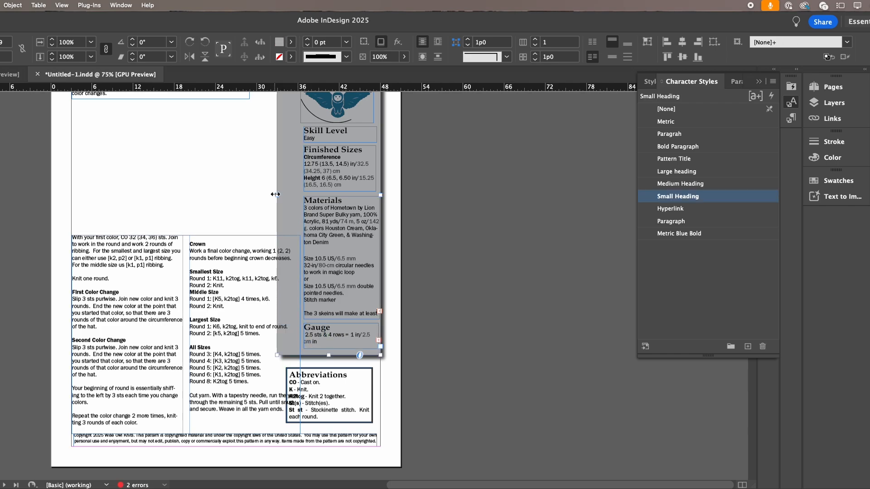
pyautogui.press('super+z')
pyautogui.click(370, 107)
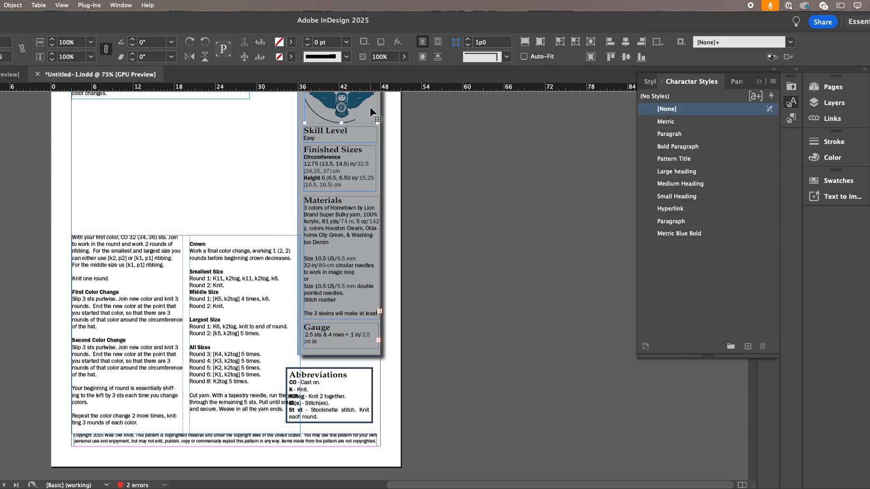
# Step: Extend the page 1 instructions frame upward and narrow the Abbreviations box from its left edge to clear the instructions
pyautogui.click(249, 279)
pyautogui.moveTo(186, 235); pyautogui.dragTo(187, 222)
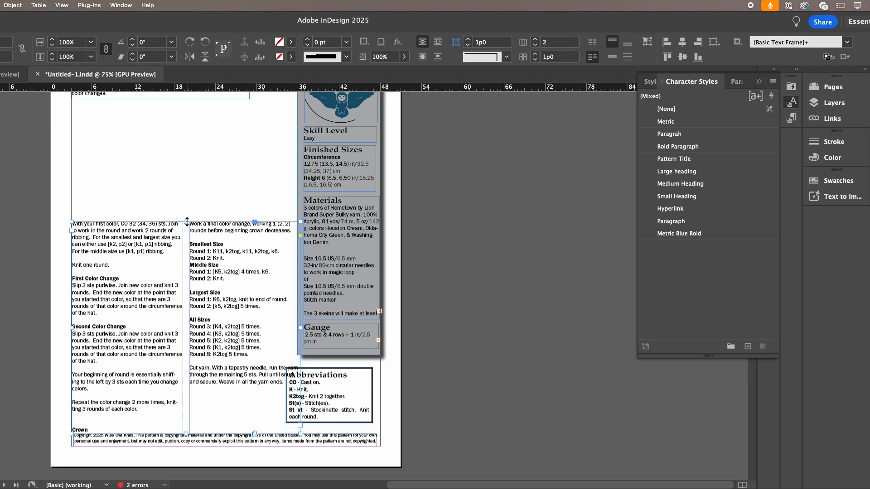
pyautogui.click(287, 397)
pyautogui.moveTo(287, 396); pyautogui.dragTo(303, 396)
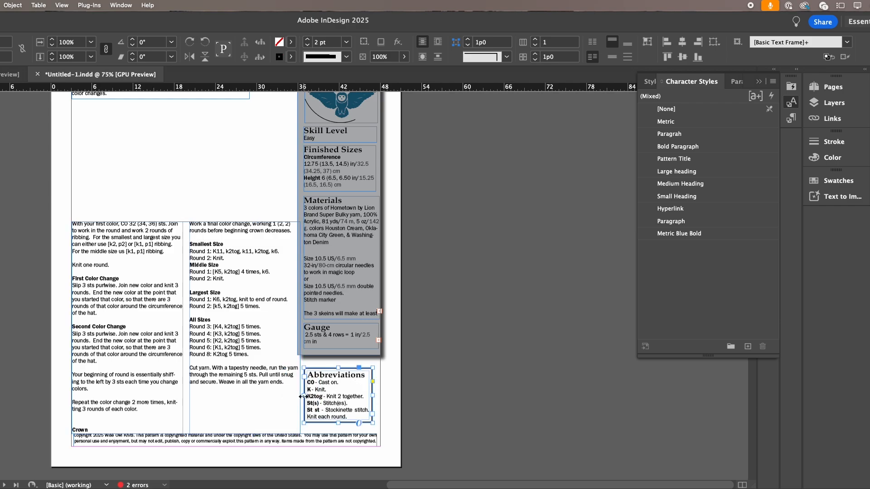
# Step: Narrow and shorten the instructions frame so Crown starts the second column, and delete the blank line above that heading
pyautogui.click(292, 332)
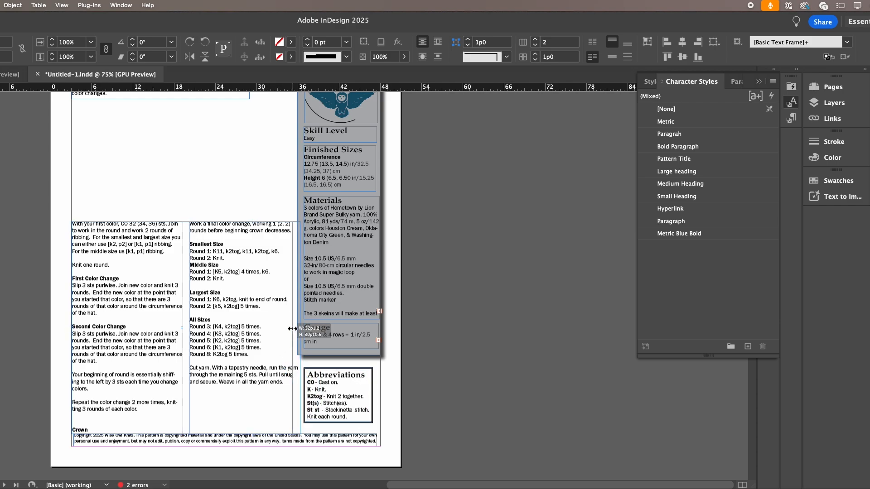
pyautogui.moveTo(300, 331); pyautogui.dragTo(292, 329)
pyautogui.doubleClick(102, 414)
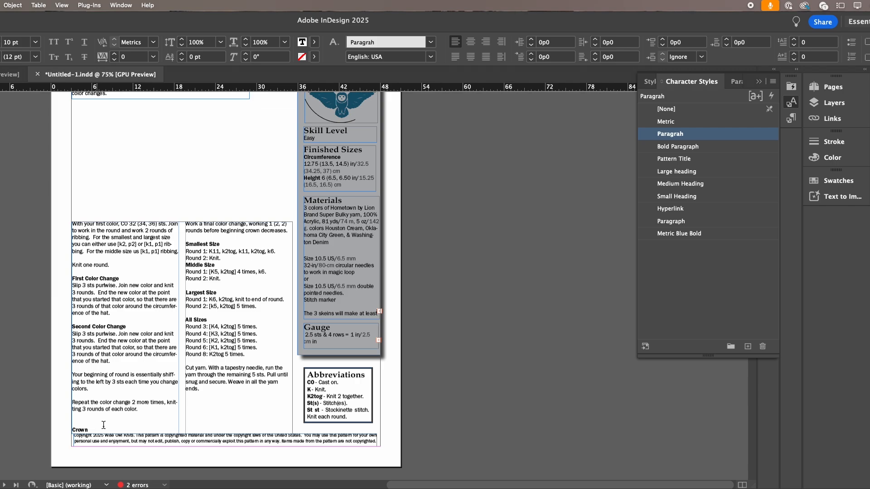
pyautogui.press('Escape')
pyautogui.moveTo(183, 433); pyautogui.dragTo(184, 419)
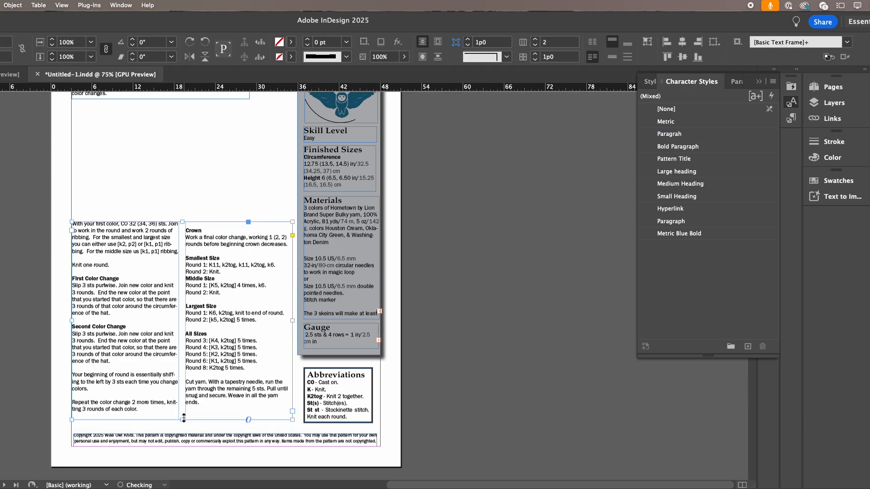
pyautogui.doubleClick(193, 271)
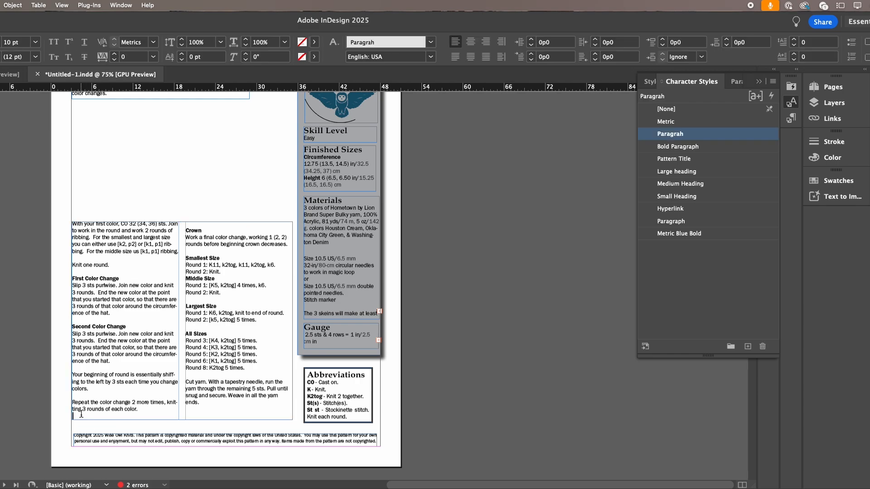
pyautogui.press('BackSpace')
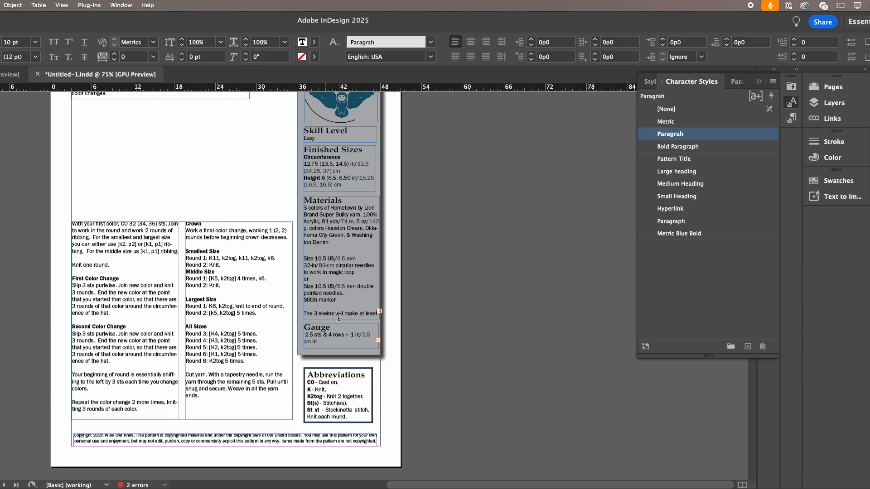
# Step: Scale the Wise Owl Knits logo to 75% and reposition it centered at the top of the sidebar
pyautogui.scroll(3, 466, 320)
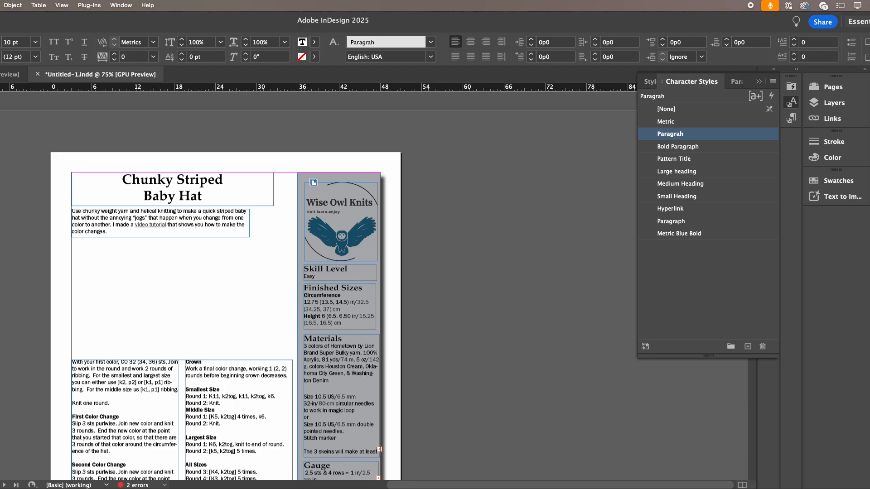
pyautogui.press('Escape')
pyautogui.rightClick(345, 226)
pyautogui.moveTo(362, 205)
pyautogui.click(525, 214)
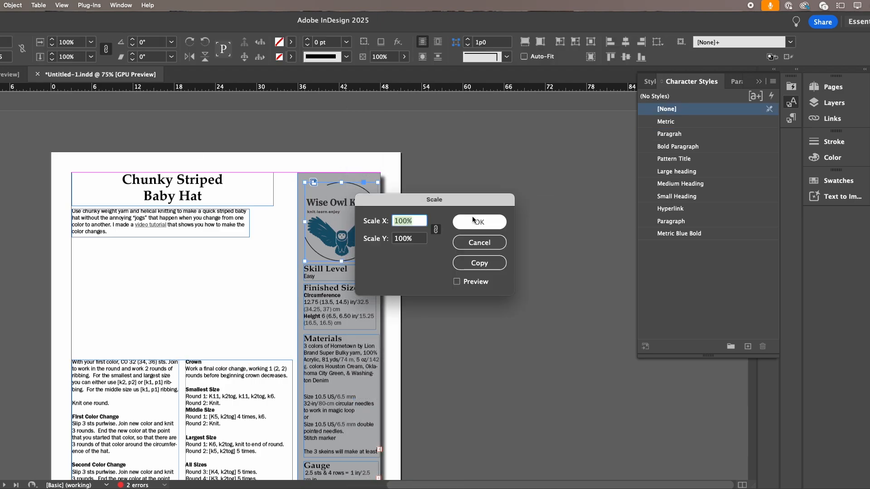
pyautogui.write('75')
pyautogui.click(480, 221)
pyautogui.moveTo(332, 212); pyautogui.dragTo(338, 206)
# Step: Nudge the Skill Level, Finished Sizes and Materials frames up in the sidebar to close the gap beneath the logo
pyautogui.click(341, 273)
pyautogui.hotkey('shift', 'Up')
pyautogui.hotkey('shift', 'Up')
pyautogui.hotkey('shift', 'Up')
pyautogui.hotkey('shift', 'Up')
pyautogui.click(339, 293)
pyautogui.hotkey('shift', 'Up')
pyautogui.hotkey('shift', 'Up')
pyautogui.hotkey('shift', 'Up')
pyautogui.hotkey('shift', 'Up')
pyautogui.click(338, 347)
pyautogui.hotkey('shift', 'Up')
pyautogui.hotkey('shift', 'Up')
pyautogui.hotkey('shift', 'Up')
pyautogui.hotkey('shift', 'Up')
# Step: Widen the Materials, Finished Sizes and Skill Level frames slightly toward the sidebar's left edge
pyautogui.moveTo(303, 384); pyautogui.dragTo(301, 385)
pyautogui.click(329, 298)
pyautogui.moveTo(303, 284); pyautogui.dragTo(301, 284)
pyautogui.click(324, 248)
pyautogui.moveTo(304, 246); pyautogui.dragTo(301, 246)
pyautogui.click(469, 398)
# Step: Widen the Gauge frame and raise it to just beneath Materials, and rejoin its text to end "in stockinette stitch."
pyautogui.click(331, 450)
pyautogui.scroll(-3, 340, 453)
pyautogui.click(304, 383)
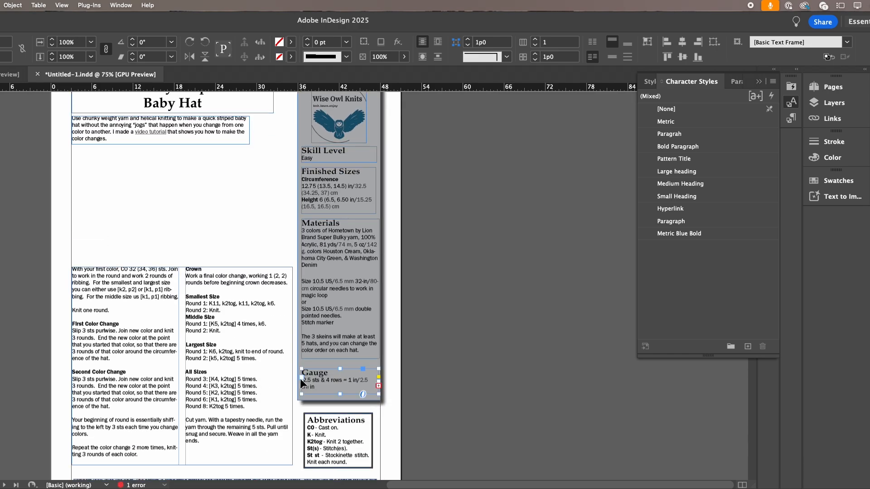
pyautogui.moveTo(339, 369); pyautogui.dragTo(339, 361)
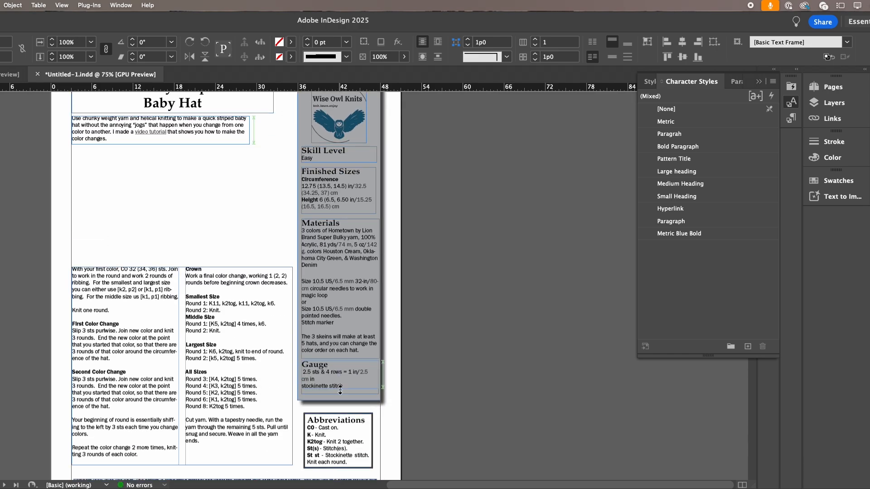
pyautogui.doubleClick(319, 376)
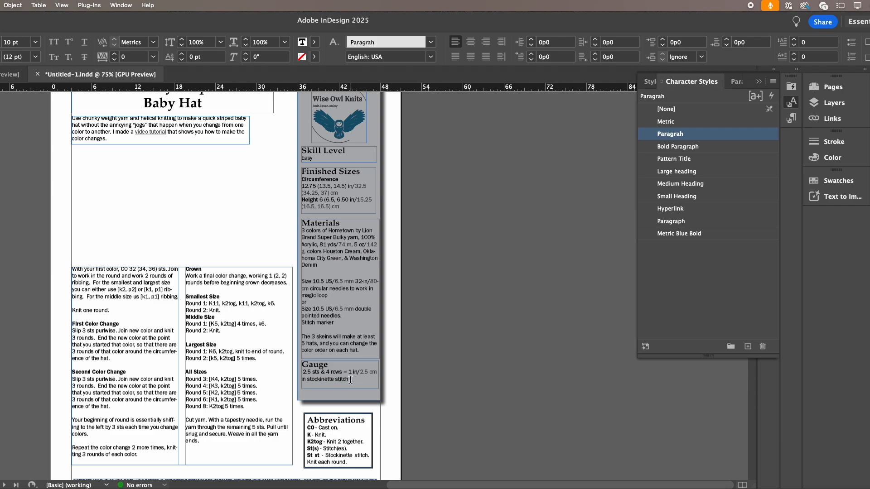
# Step: In the Materials text, force line breaks before "142 g" and "80-cm", and delete the comma after "Oklahoma City Green"
pyautogui.scroll(2, 441, 403)
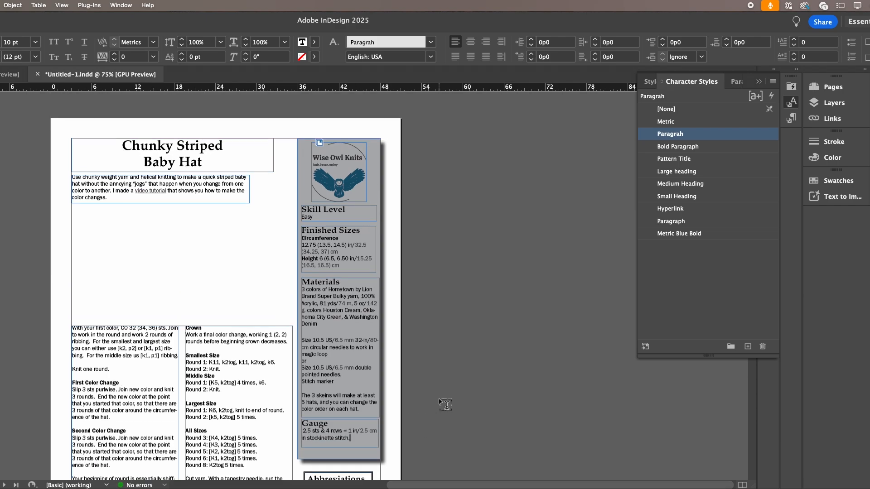
pyautogui.click(367, 303)
pyautogui.hotkey('shift', 'Return')
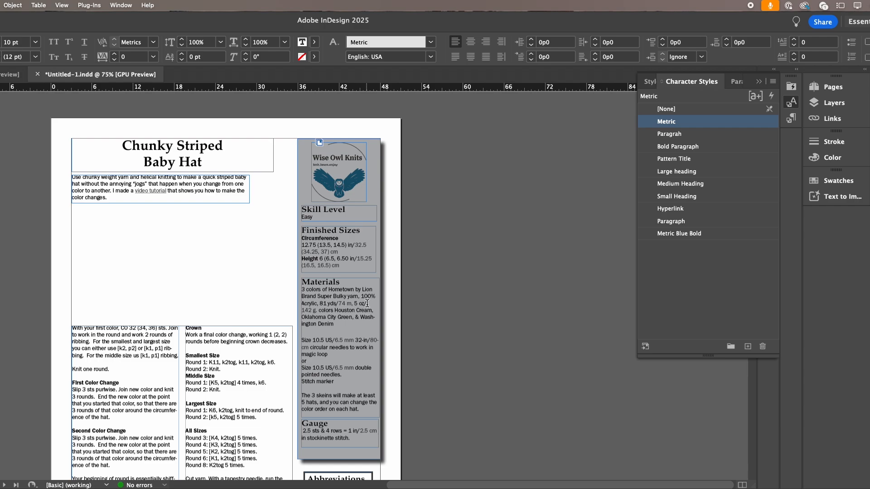
pyautogui.click(354, 321)
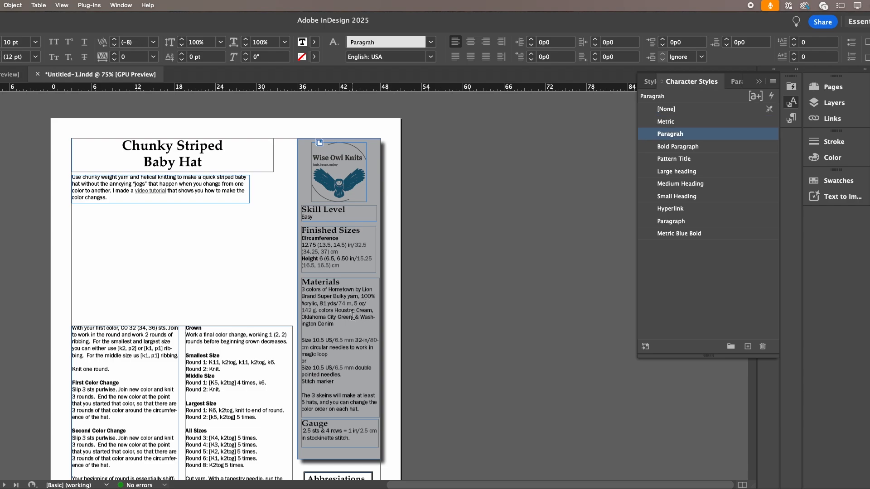
pyautogui.click(370, 339)
pyautogui.hotkey('shift', 'Return')
pyautogui.doubleClick(311, 364)
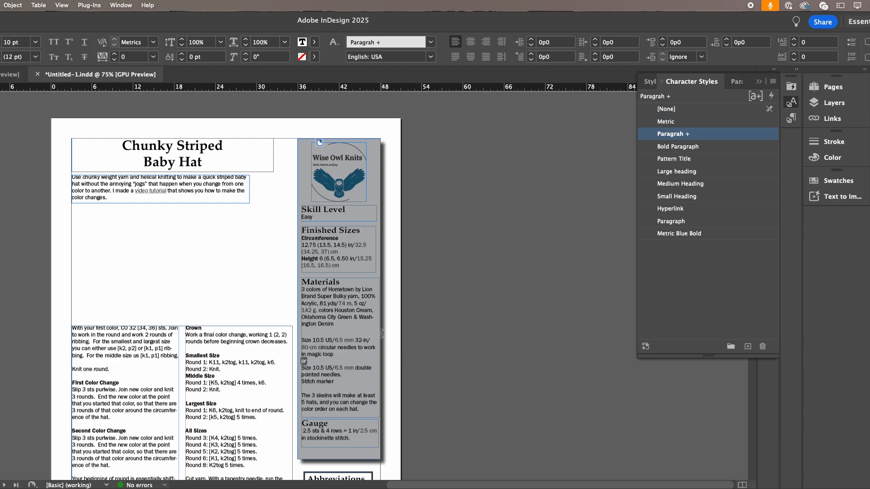
pyautogui.scroll(-5, 430, 400)
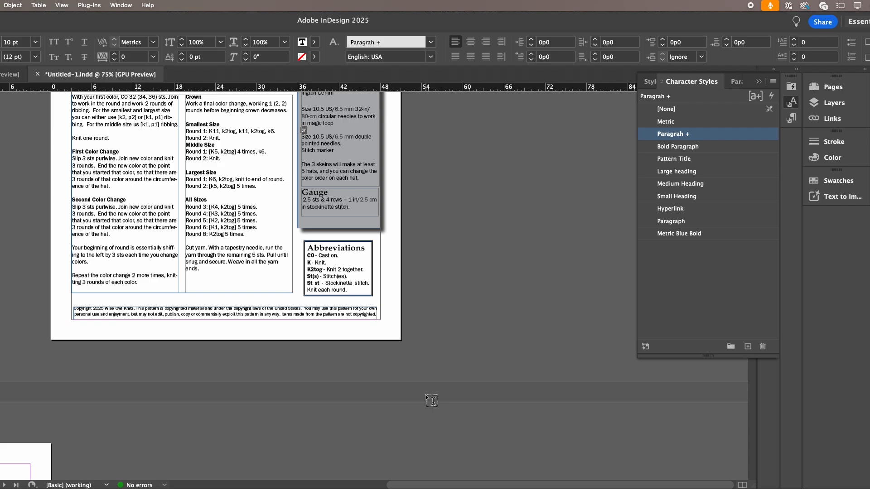
pyautogui.scroll(-2, 431, 400)
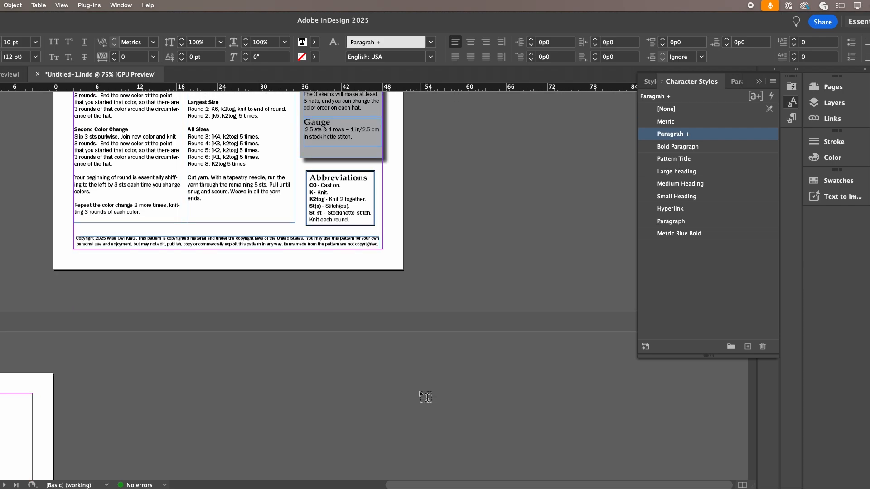
pyautogui.scroll(7, 426, 384)
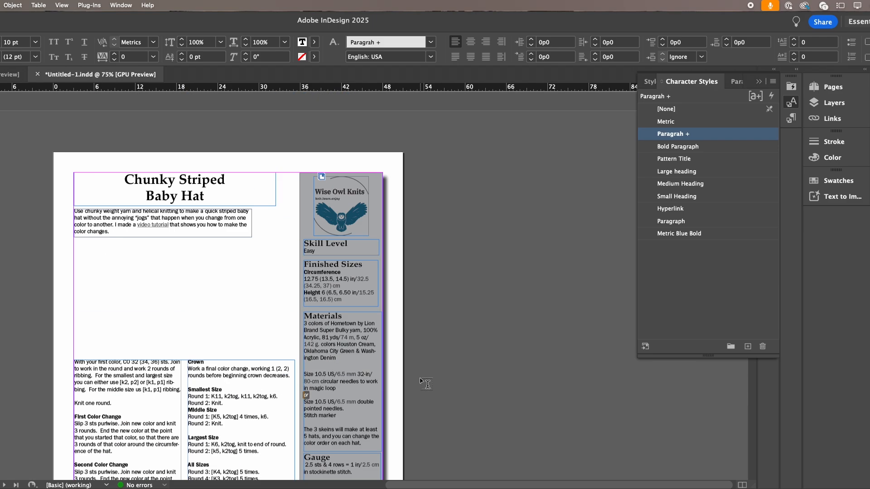
# Step: Extend the two-column instructions frame and the copyright frame slightly beyond the page's left margin
pyautogui.scroll(-7, 426, 383)
pyautogui.hscroll(5, 426, 383)
pyautogui.scroll(-1, 426, 383)
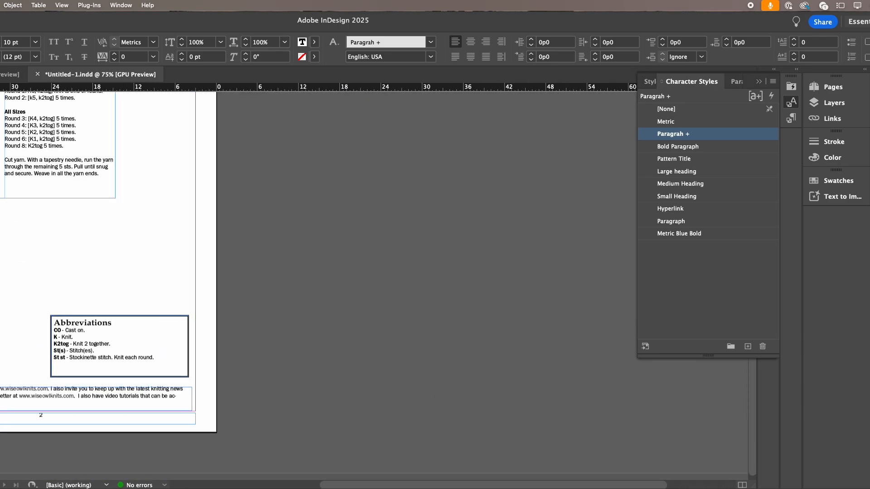
pyautogui.press('Escape')
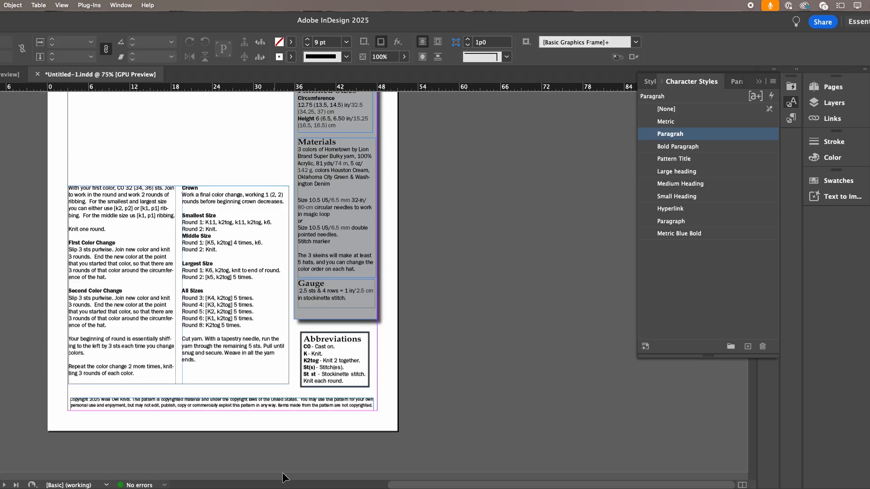
pyautogui.hscroll(-5, 282, 478)
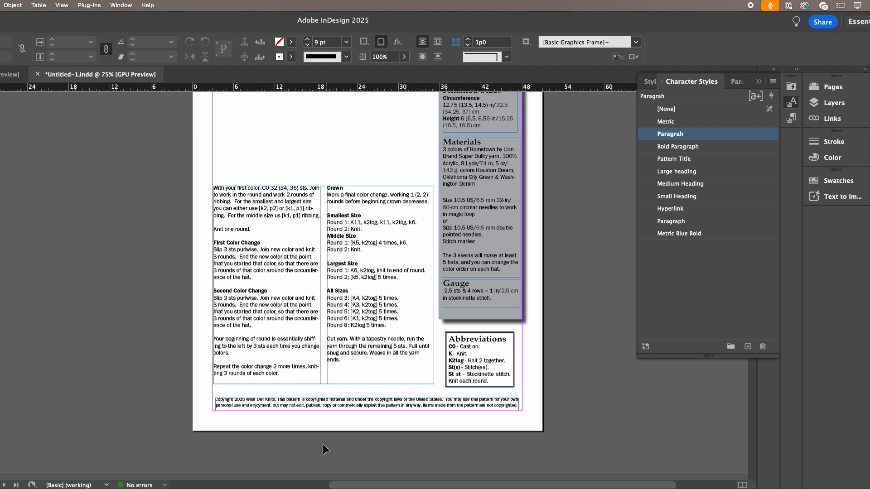
pyautogui.click(340, 385)
pyautogui.moveTo(213, 286); pyautogui.dragTo(207, 285)
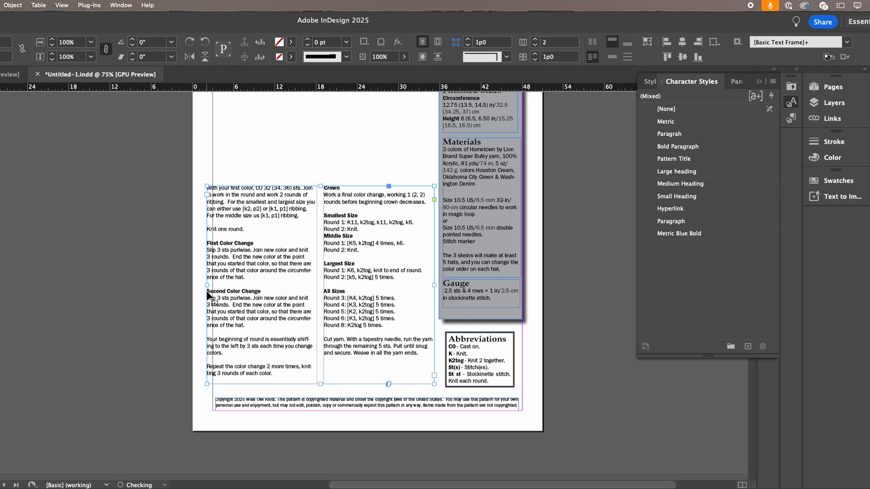
pyautogui.click(229, 404)
pyautogui.moveTo(214, 403); pyautogui.dragTo(208, 402)
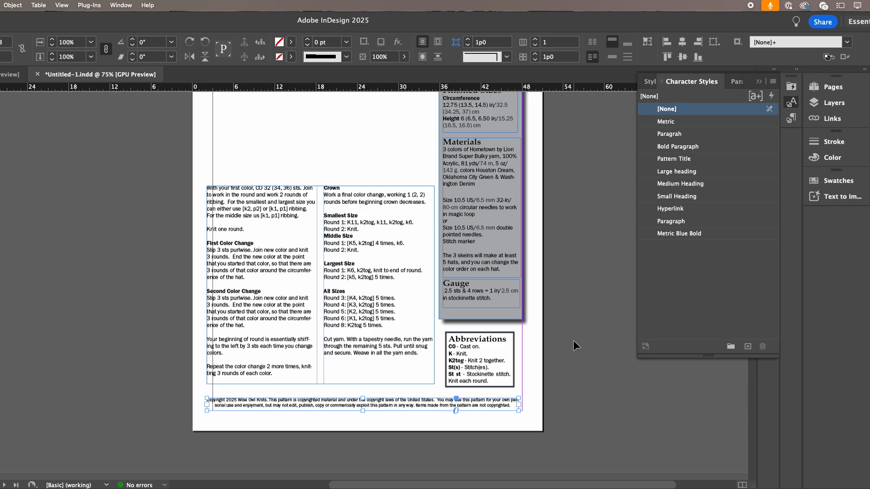
# Step: Nudge the two-column instructions frame slightly up the page
pyautogui.click(380, 363)
pyautogui.press('Up')
pyautogui.press('Up')
pyautogui.press('Up')
pyautogui.press('Up')
pyautogui.press('Up')
pyautogui.press('Up')
pyautogui.press('Up')
pyautogui.press('Up')
pyautogui.press('Up')
pyautogui.press('Up')
pyautogui.press('Up')
pyautogui.press('Up')
pyautogui.press('Up')
pyautogui.press('Up')
pyautogui.press('Up')
pyautogui.press('Up')
pyautogui.scroll(5, 567, 347)
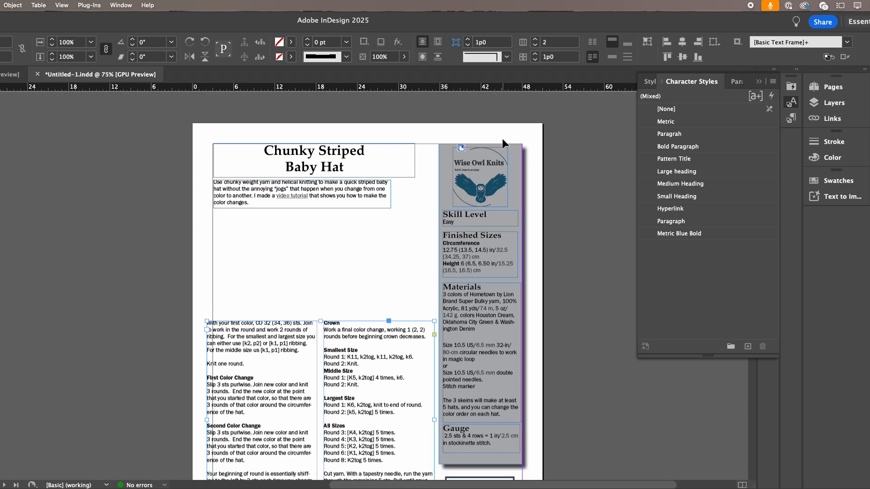
# Step: Shift the whole sidebar, with its background, logo and text frames, slightly beyond the page's right margin
pyautogui.moveTo(486, 180); pyautogui.dragTo(534, 442)
pyautogui.press('Right')
pyautogui.press('Right')
pyautogui.press('Right')
pyautogui.press('Right')
pyautogui.press('Right')
pyautogui.press('Right')
pyautogui.press('Right')
pyautogui.press('Right')
pyautogui.press('Right')
pyautogui.press('Right')
pyautogui.press('Right')
pyautogui.press('Right')
pyautogui.press('Right')
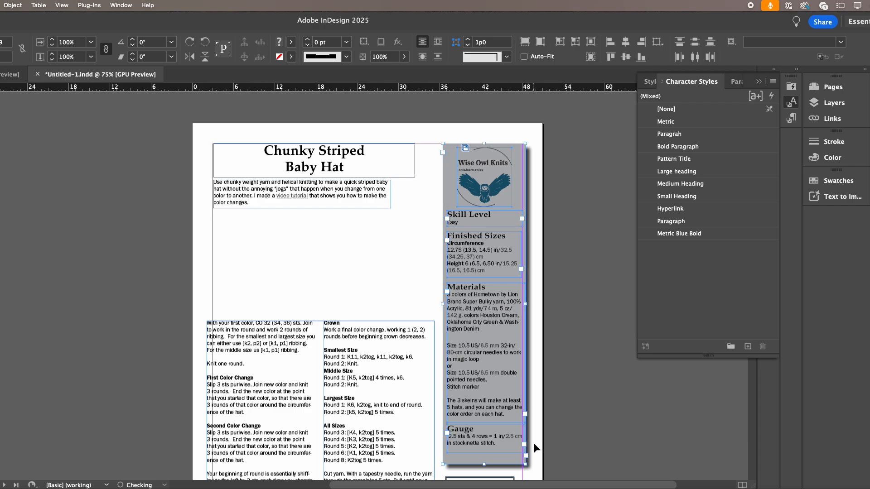
# Step: Rejoin the title "Chunky Striped Baby Hat" onto one line and fit its frame to a single line reaching nearly to the sidebar
pyautogui.doubleClick(373, 151)
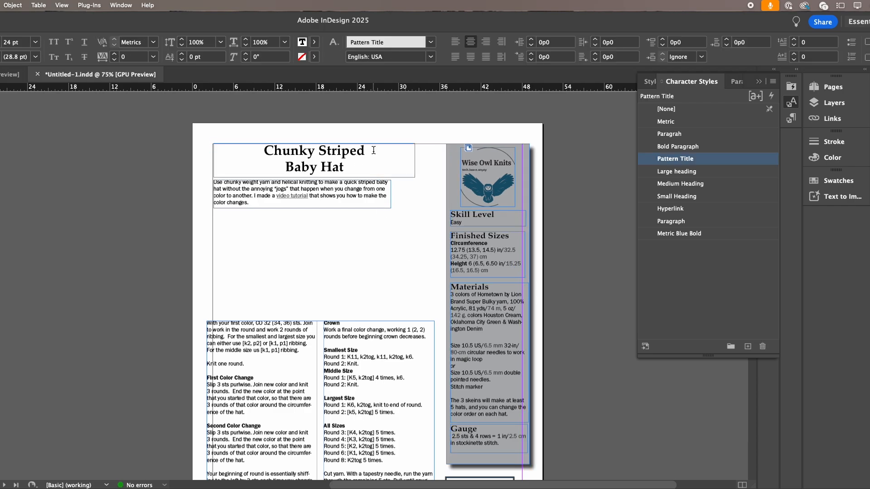
pyautogui.press('Delete')
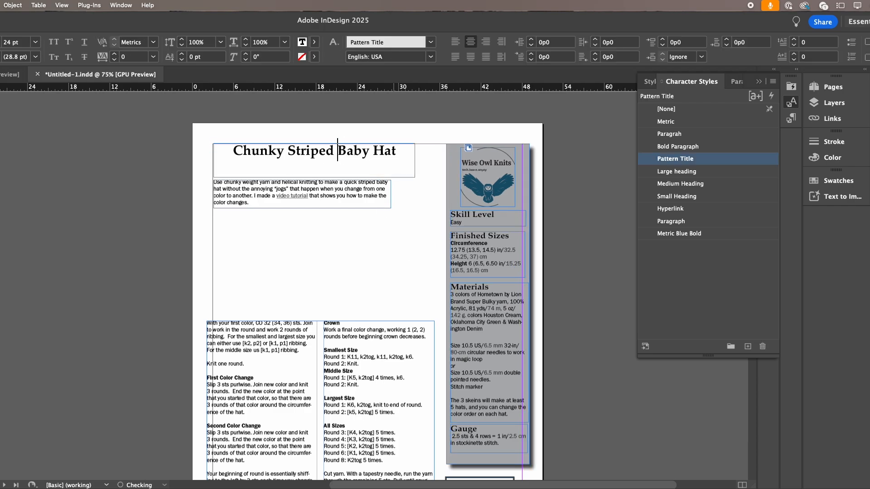
pyautogui.press('Escape')
pyautogui.moveTo(314, 175); pyautogui.dragTo(315, 149)
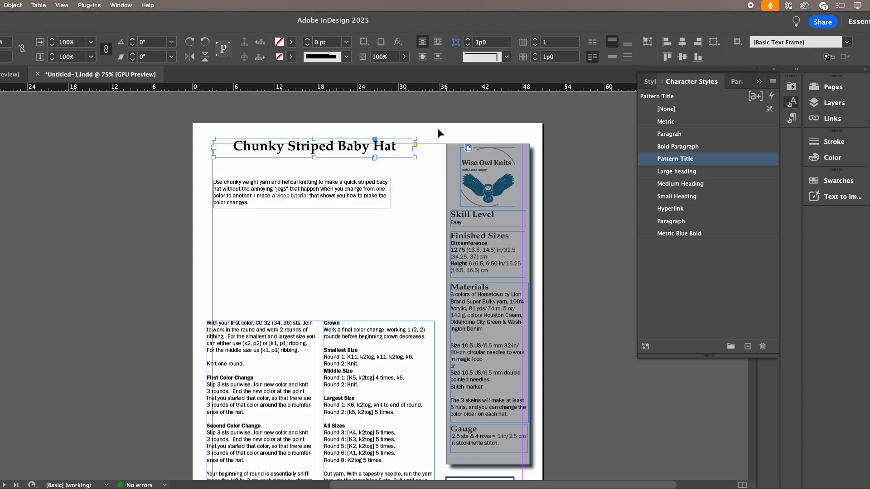
pyautogui.moveTo(415, 148); pyautogui.dragTo(441, 150)
# Step: Raise the intro paragraph to just beneath the title and widen its frame on both sides
pyautogui.moveTo(335, 201); pyautogui.dragTo(335, 197)
pyautogui.hotkey('shift', 'Up')
pyautogui.hotkey('shift', 'Up')
pyautogui.hotkey('shift', 'Up')
pyautogui.moveTo(211, 174); pyautogui.dragTo(207, 174)
pyautogui.moveTo(391, 173); pyautogui.dragTo(402, 172)
# Step: Widen the instructions frame toward the sidebar and shorten it so the Crown section starts the second column
pyautogui.click(435, 420)
pyautogui.moveTo(434, 420); pyautogui.dragTo(440, 420)
pyautogui.scroll(-2, 402, 409)
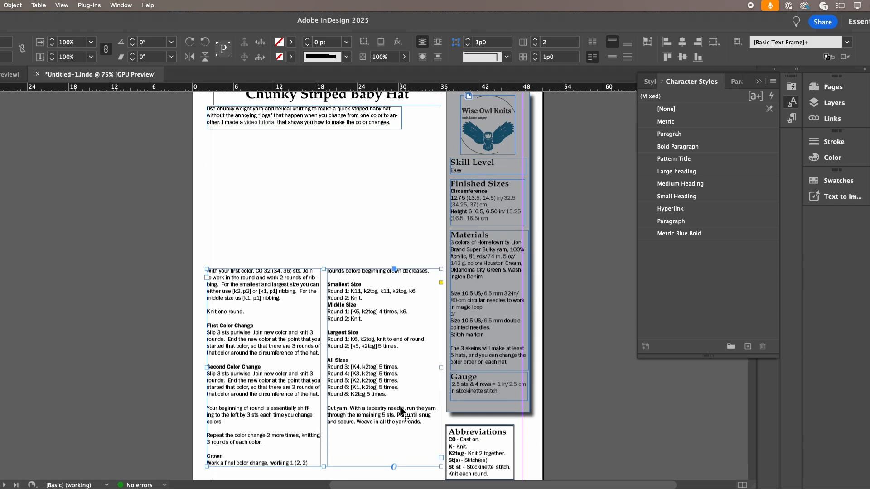
pyautogui.moveTo(324, 467); pyautogui.dragTo(324, 453)
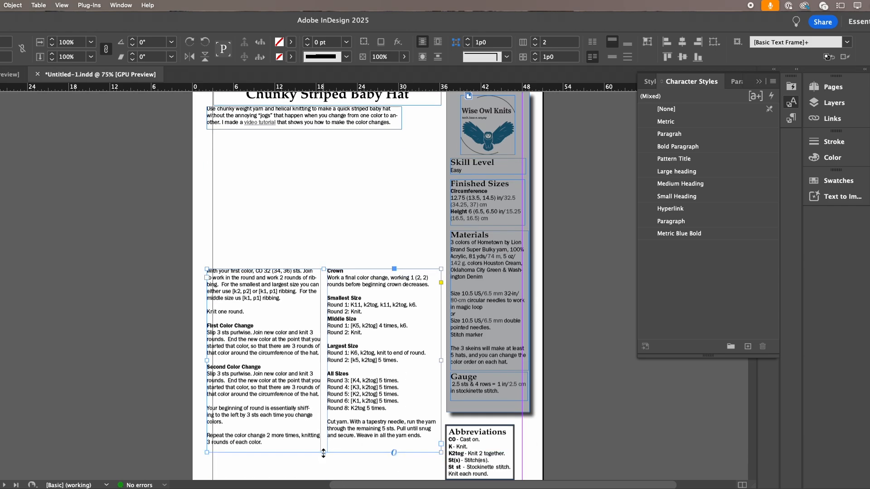
# Step: Narrow the copyright frame to the instructions' width, fit its height to three lines, and left-align its text
pyautogui.scroll(-8, 323, 422)
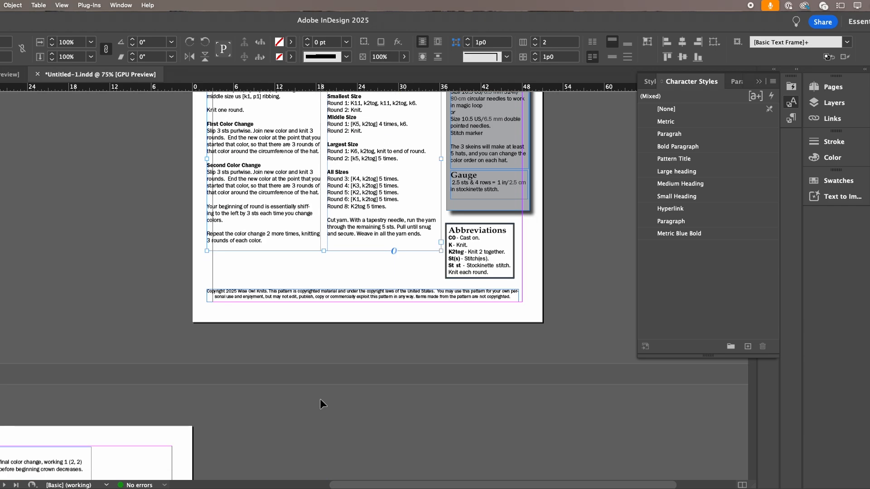
pyautogui.click(326, 297)
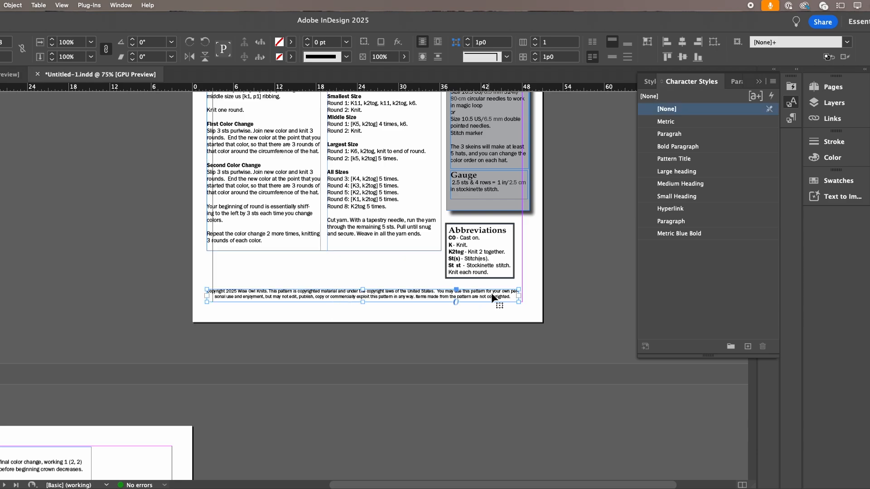
pyautogui.moveTo(519, 296); pyautogui.dragTo(440, 295)
pyautogui.moveTo(323, 288); pyautogui.dragTo(324, 255)
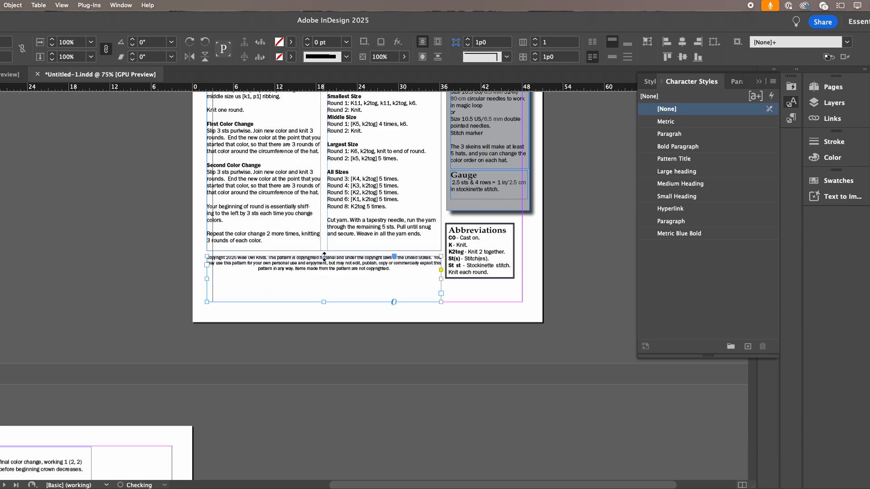
pyautogui.doubleClick(402, 269)
pyautogui.moveTo(402, 270); pyautogui.dragTo(202, 256)
pyautogui.click(455, 45)
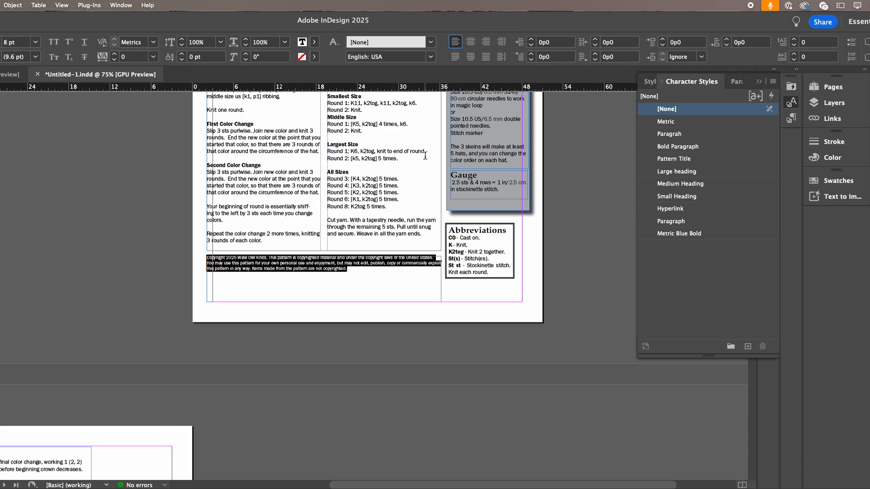
pyautogui.press('Escape')
pyautogui.moveTo(322, 255); pyautogui.dragTo(323, 281)
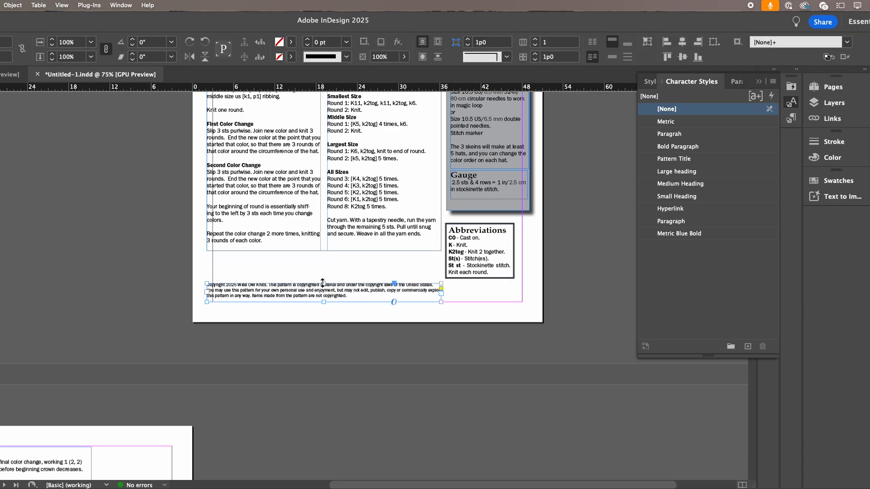
# Step: Paste the "For more patterns from Wise Owl Knits" frame beneath the instructions at their width, and widen and lower the copyright frame
pyautogui.press('cmd+v')
pyautogui.moveTo(325, 228); pyautogui.dragTo(359, 264)
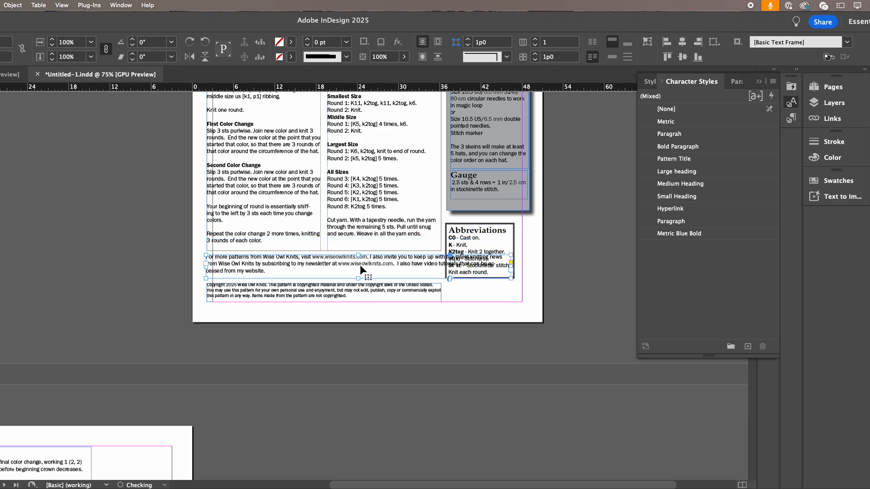
pyautogui.moveTo(510, 267); pyautogui.dragTo(522, 293)
pyautogui.click(435, 290)
pyautogui.moveTo(363, 285); pyautogui.dragTo(379, 298)
# Step: Nudge the "For more patterns" frame down to sit between the instructions and the copyright notice
pyautogui.click(376, 273)
pyautogui.press('Down')
pyautogui.press('Down')
pyautogui.press('Down')
pyautogui.press('Down')
pyautogui.press('Down')
pyautogui.press('Down')
pyautogui.press('Down')
pyautogui.press('Down')
pyautogui.press('Down')
pyautogui.press('Down')
pyautogui.press('Down')
pyautogui.press('Down')
pyautogui.press('Down')
pyautogui.press('Down')
pyautogui.press('Down')
pyautogui.press('Down')
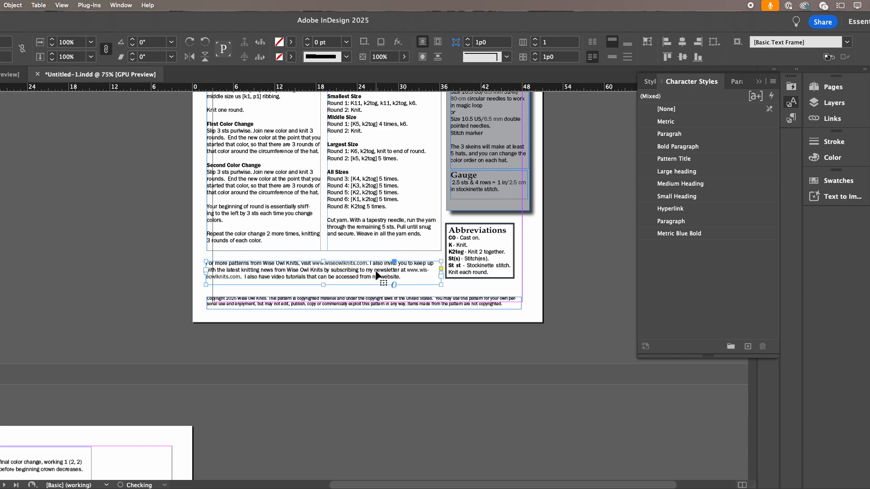
pyautogui.doubleClick(407, 275)
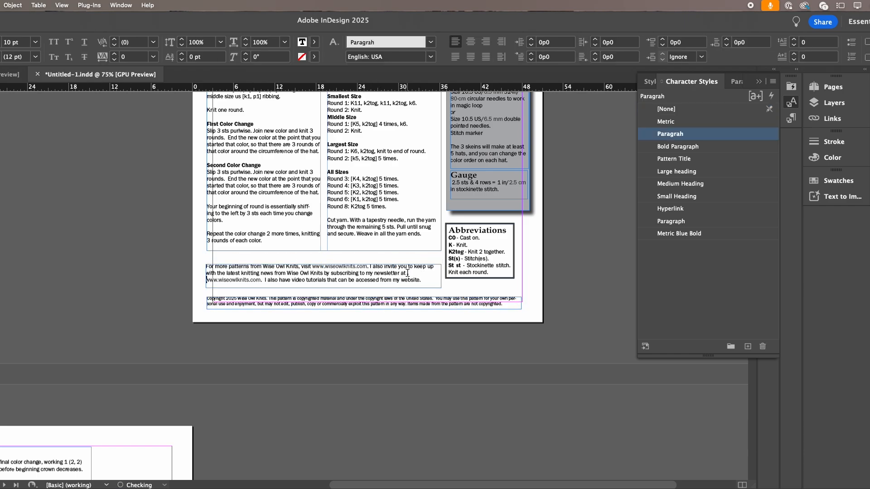
pyautogui.click(426, 267)
pyautogui.press('Return')
pyautogui.press('Escape')
# Step: Nudge the Abbreviations box toward the page's right edge, beneath the sidebar
pyautogui.click(492, 247)
pyautogui.press('Right')
pyautogui.press('Right')
pyautogui.press('Right')
pyautogui.press('Right')
pyautogui.press('Right')
pyautogui.press('Right')
pyautogui.press('Right')
pyautogui.press('Right')
pyautogui.press('Right')
pyautogui.press('Right')
pyautogui.press('Right')
pyautogui.press('Right')
pyautogui.press('Right')
pyautogui.press('Right')
pyautogui.press('Right')
pyautogui.press('Right')
pyautogui.press('Right')
pyautogui.press('Right')
pyautogui.press('Right')
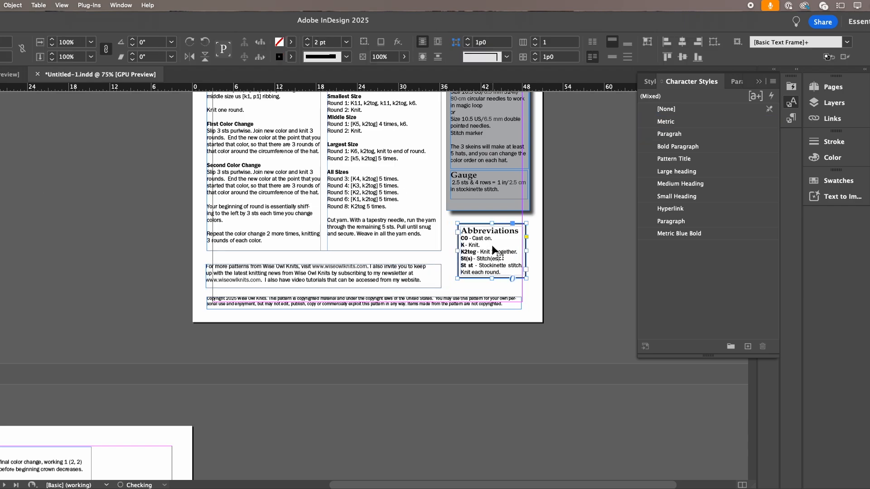
# Step: Nudge the whole sidebar and its contents up to line up with the top of the title frame
pyautogui.scroll(-2, 492, 248)
pyautogui.scroll(7, 492, 249)
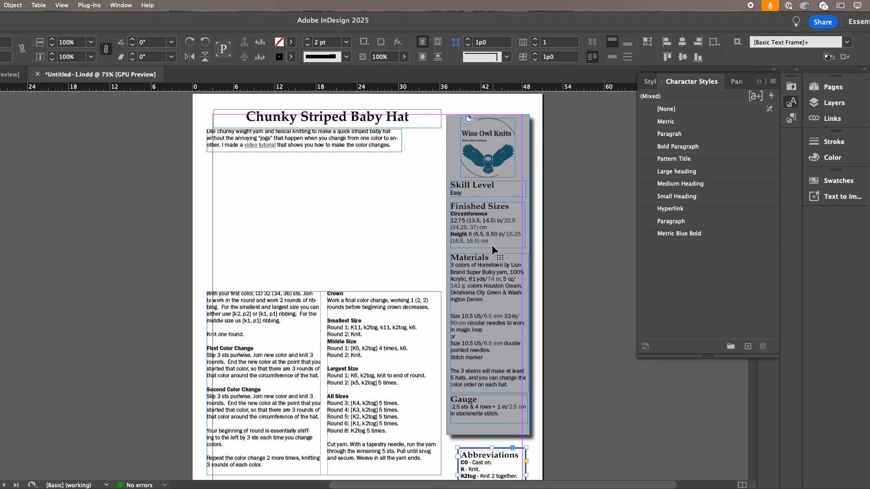
pyautogui.press('super+minus')
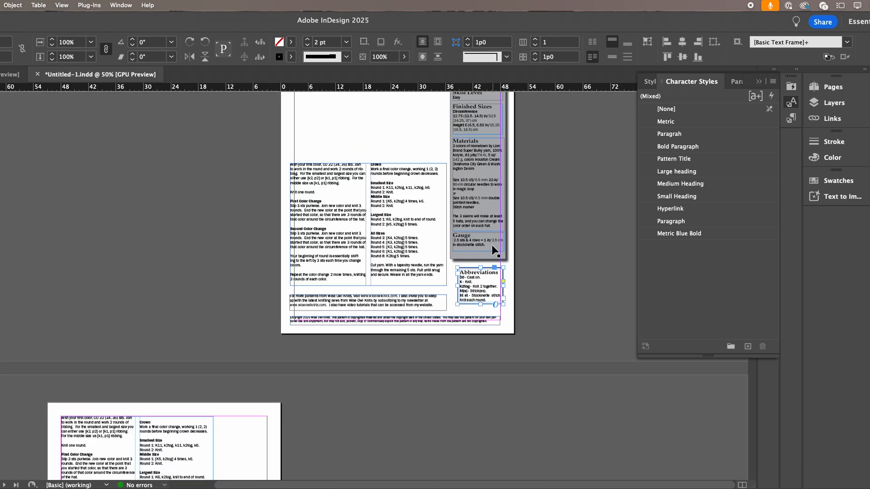
pyautogui.scroll(3, 491, 245)
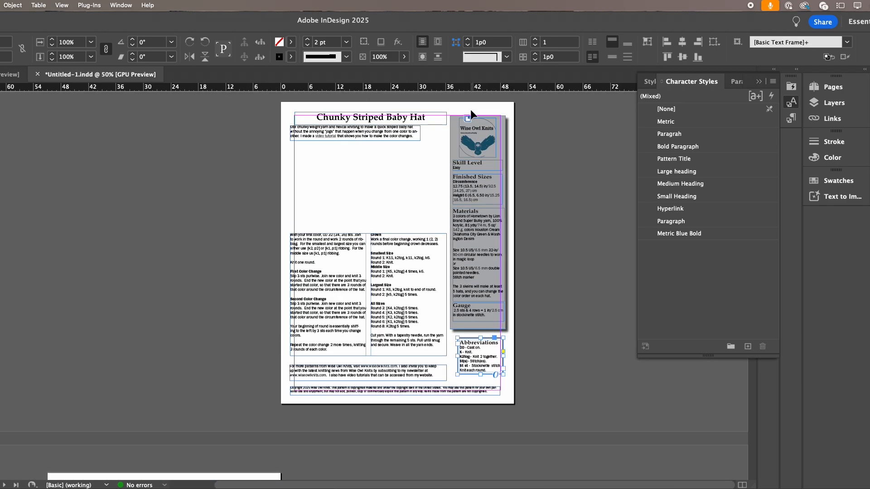
pyautogui.click(496, 323)
pyautogui.press('Up')
pyautogui.press('Up')
pyautogui.press('Up')
pyautogui.press('Up')
pyautogui.press('Up')
pyautogui.press('Up')
pyautogui.press('Up')
pyautogui.press('Up')
pyautogui.press('Up')
pyautogui.press('Up')
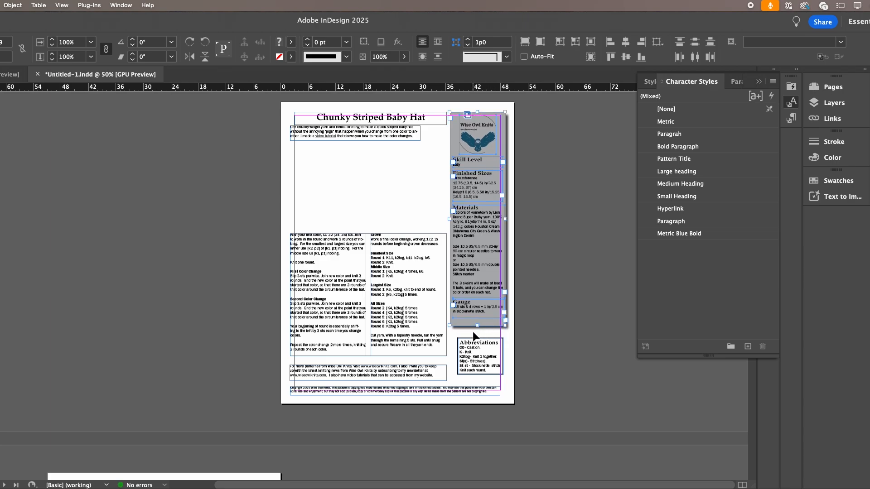
# Step: Move the Abbreviations box onto the pasteboard and extend the sidebar background down over its former place
pyautogui.click(475, 360)
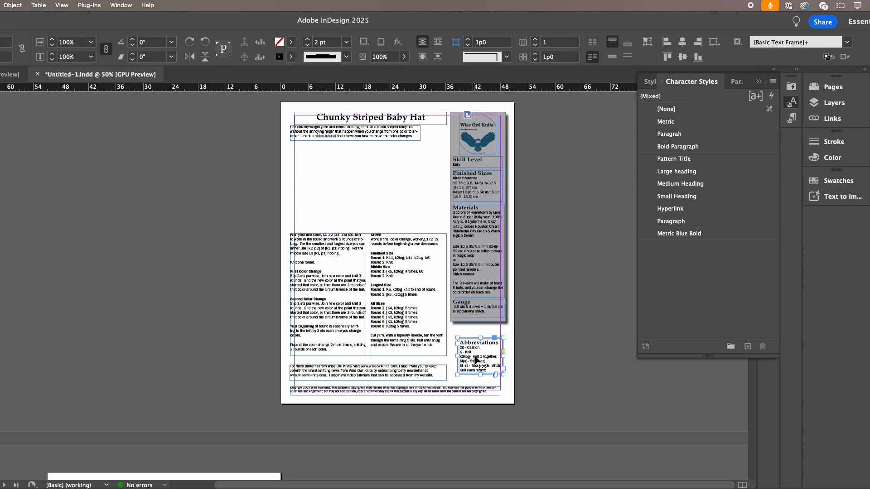
pyautogui.moveTo(476, 360); pyautogui.dragTo(547, 330)
pyautogui.click(478, 317)
pyautogui.moveTo(477, 320); pyautogui.dragTo(477, 373)
# Step: Remove the Abbreviations box's outline, place it beneath Gauge in the sidebar, and shorten the sidebar background to fit
pyautogui.click(548, 328)
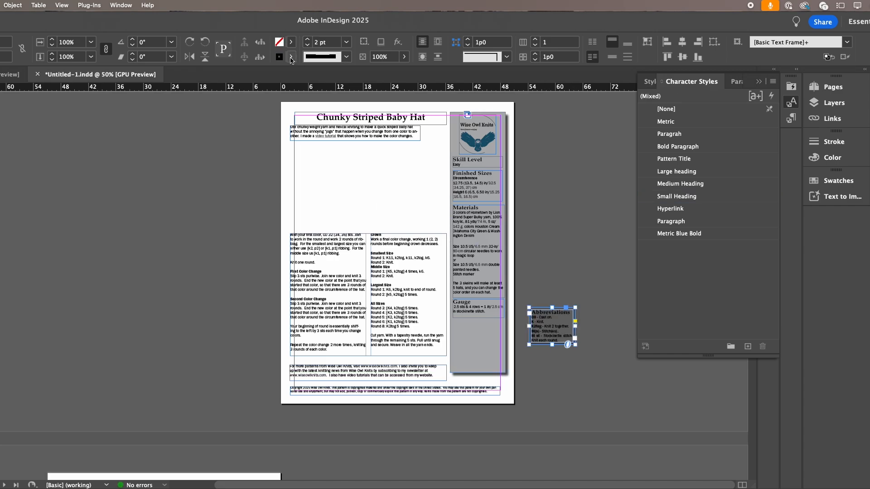
pyautogui.click(291, 41)
pyautogui.moveTo(539, 315); pyautogui.dragTo(480, 342)
pyautogui.click(479, 367)
pyautogui.moveTo(478, 372); pyautogui.dragTo(500, 374)
# Step: Widen the "For more patterns" frame to match the copyright frame and rejoin its text at "keep up with"
pyautogui.click(446, 373)
pyautogui.doubleClick(442, 366)
pyautogui.press('super+a')
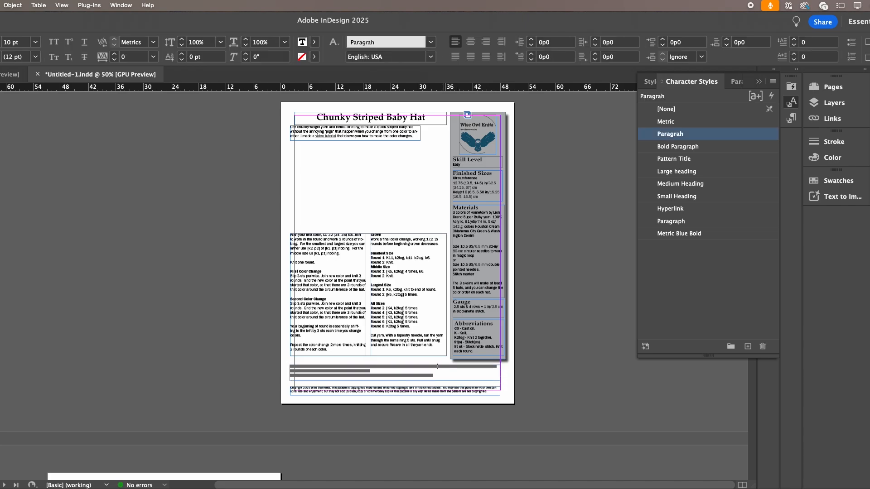
pyautogui.click(438, 367)
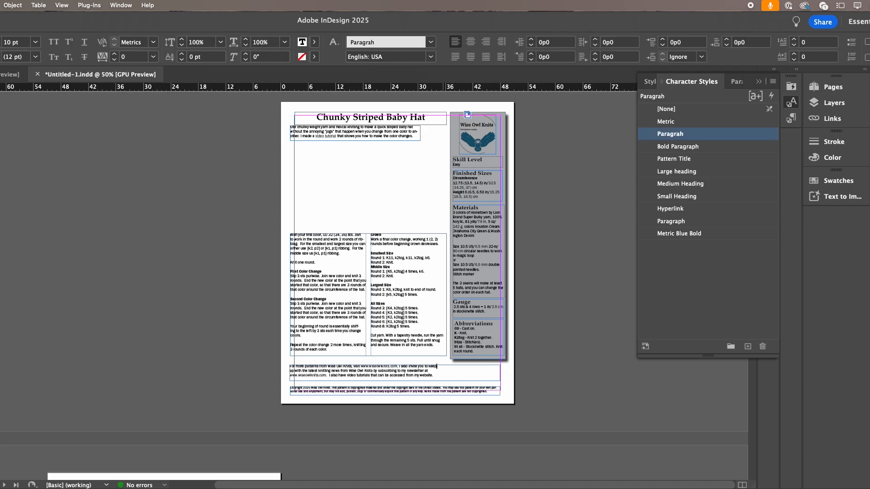
pyautogui.press('super+a')
pyautogui.click(438, 366)
pyautogui.press('super+a')
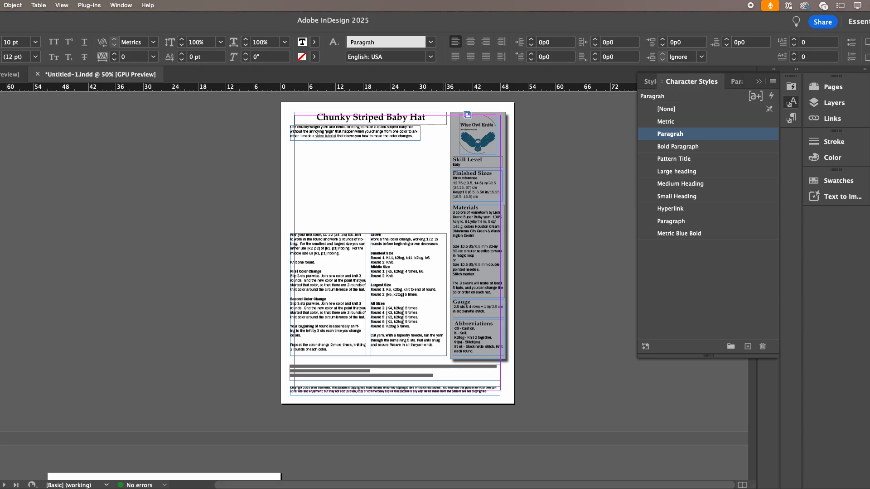
pyautogui.click(437, 366)
pyautogui.press('super+equal')
pyautogui.click(217, 293)
pyautogui.press('Delete')
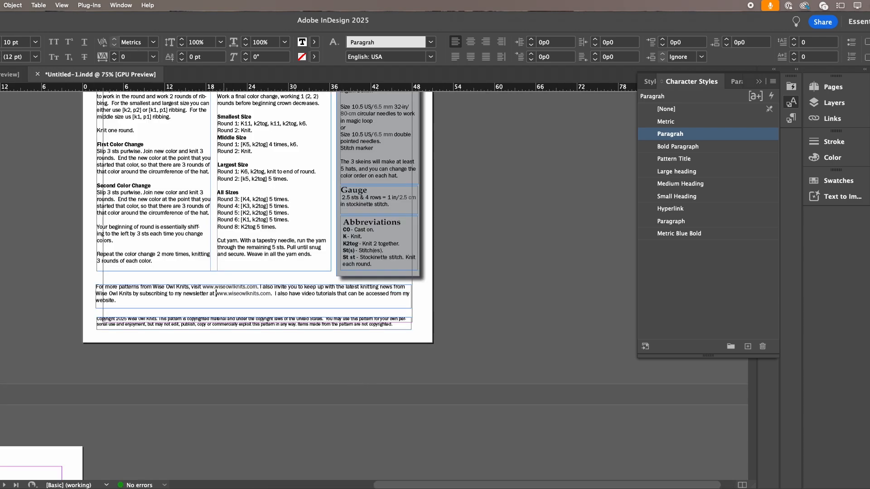
pyautogui.press('super+a')
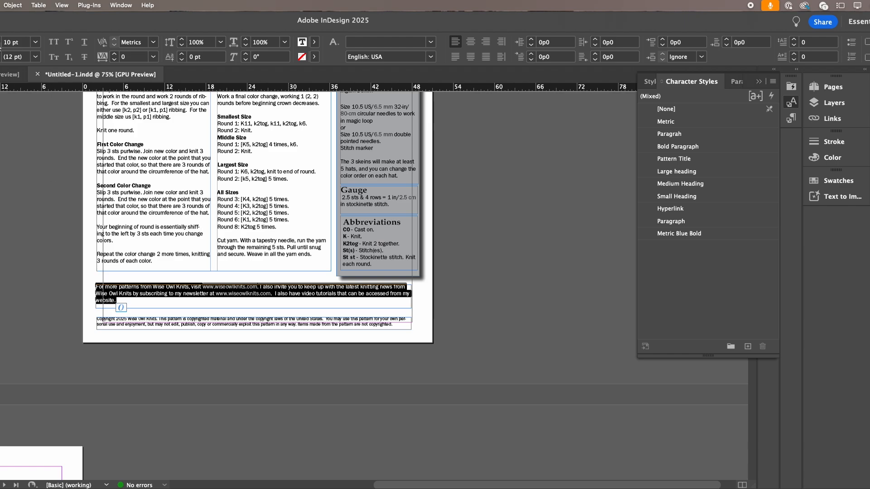
pyautogui.press('super+shift+comma')
# Step: Try the copyright notice's text at 9 pt and return it to 8 pt
pyautogui.click(105, 322)
pyautogui.moveTo(394, 325); pyautogui.dragTo(95, 319)
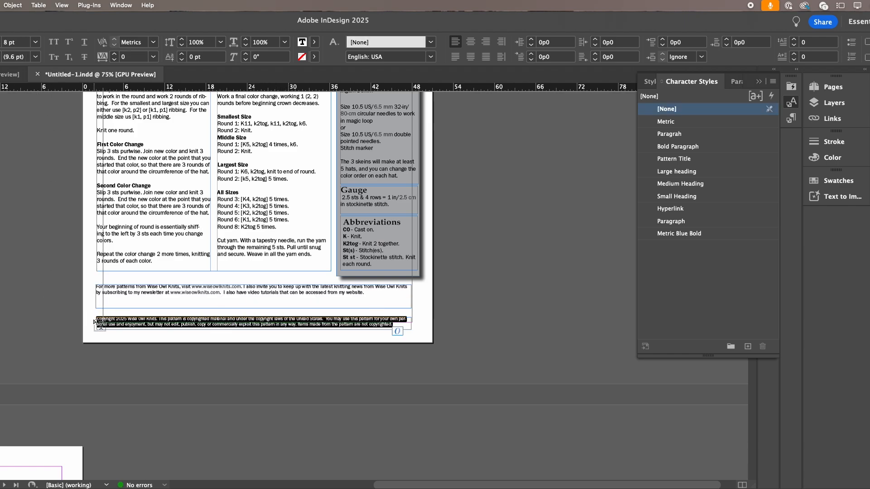
pyautogui.press('super+shift+period')
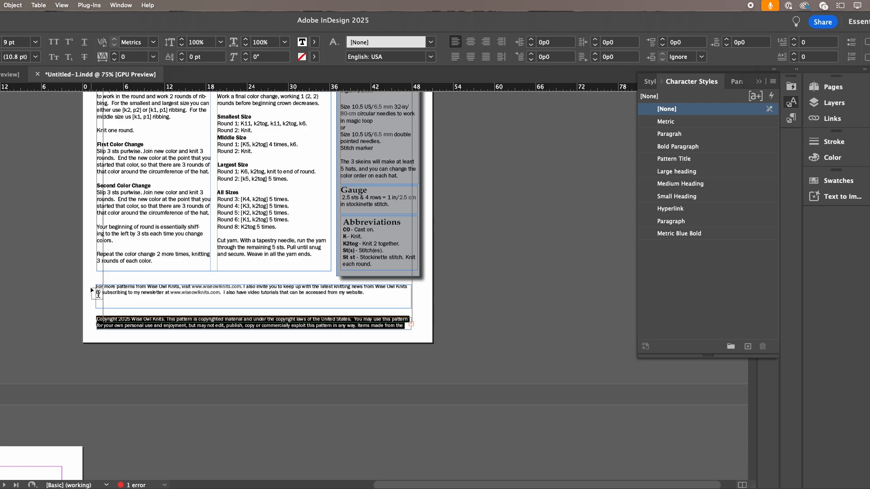
pyautogui.press('super+shift+comma')
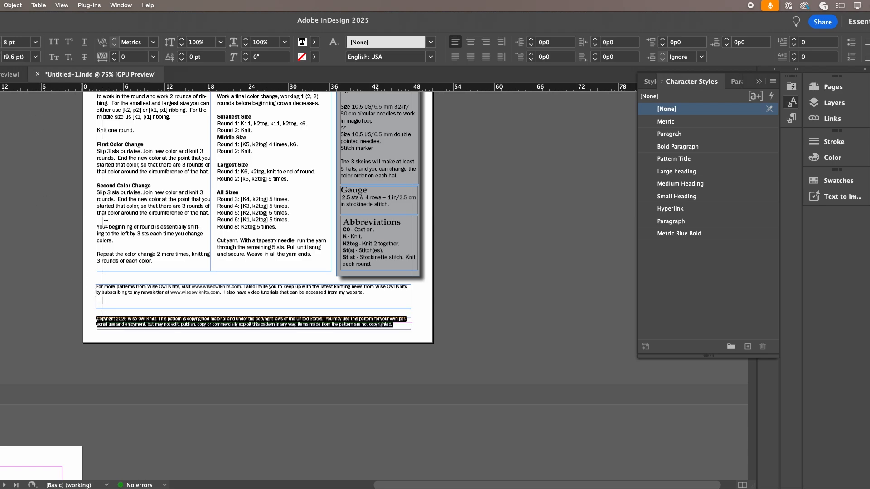
# Step: Break the copyright notice's line before "personal" so the word is no longer hyphenated
pyautogui.click(465, 283)
pyautogui.click(399, 320)
pyautogui.press('Return')
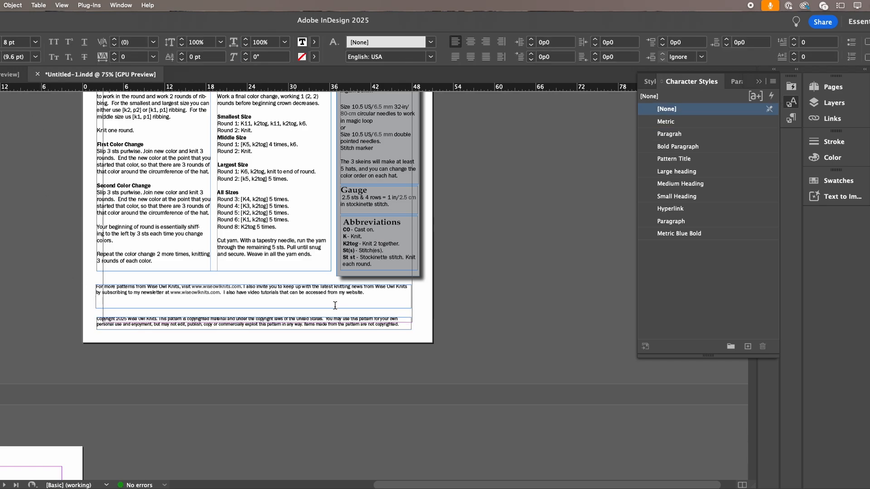
pyautogui.press('Escape')
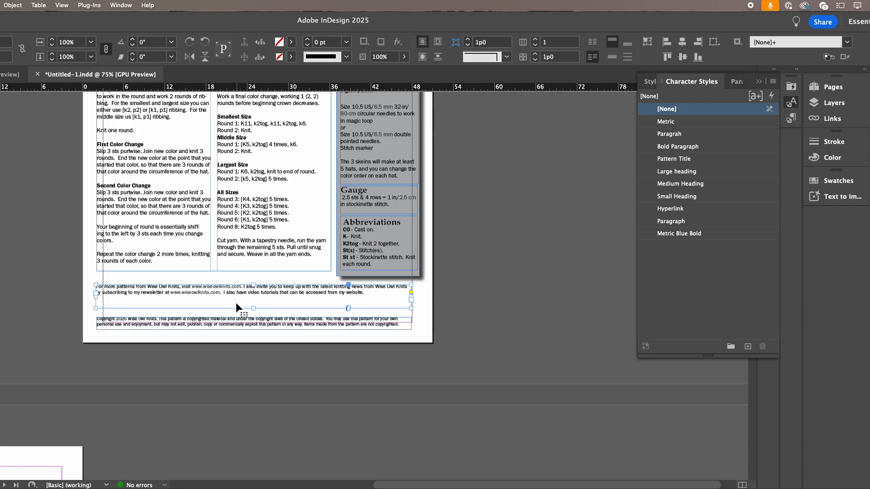
# Step: Lower the "For more patterns" frame close to the copyright notice, and bring the sidebar background's bottom edge and the instructions frame down to match
pyautogui.click(253, 296)
pyautogui.moveTo(259, 292); pyautogui.dragTo(259, 305)
pyautogui.moveTo(378, 281); pyautogui.dragTo(378, 290)
pyautogui.moveTo(300, 260); pyautogui.dragTo(299, 275)
pyautogui.click(471, 267)
# Step: Shift the Abbreviations, Gauge, Materials and Finished Sizes boxes slightly down to even out their spacing in the sidebar
pyautogui.moveTo(375, 248); pyautogui.dragTo(375, 257)
pyautogui.click(378, 202)
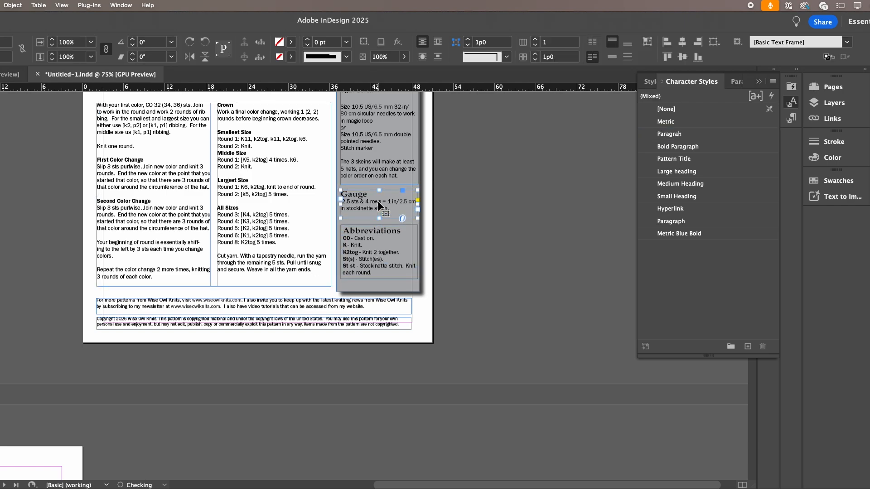
pyautogui.scroll(5, 484, 195)
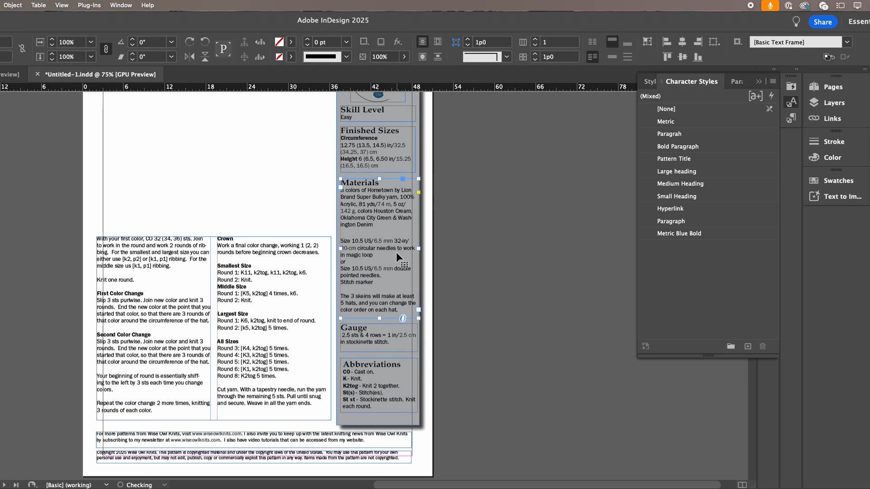
pyautogui.moveTo(396, 253); pyautogui.dragTo(397, 257)
pyautogui.moveTo(384, 158); pyautogui.dragTo(385, 161)
pyautogui.click(376, 115)
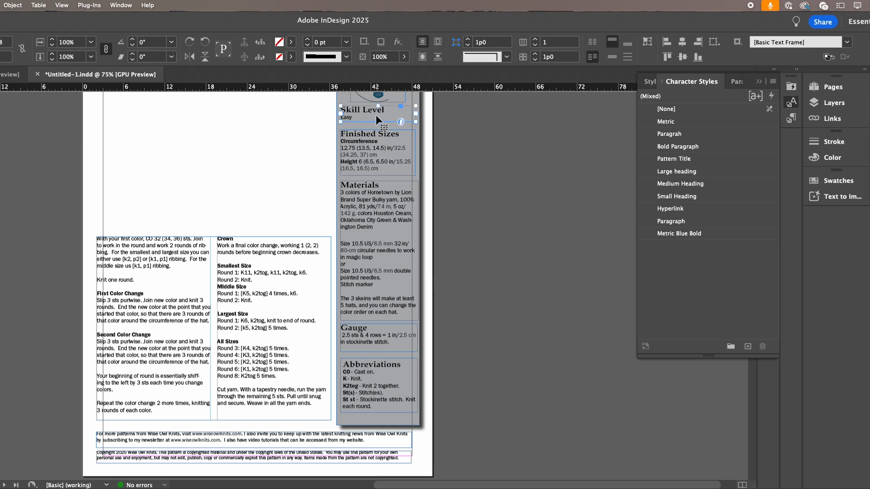
# Step: Break the introduction's line before "another" and italicize the whole introductory paragraph under the title
pyautogui.scroll(5, 474, 146)
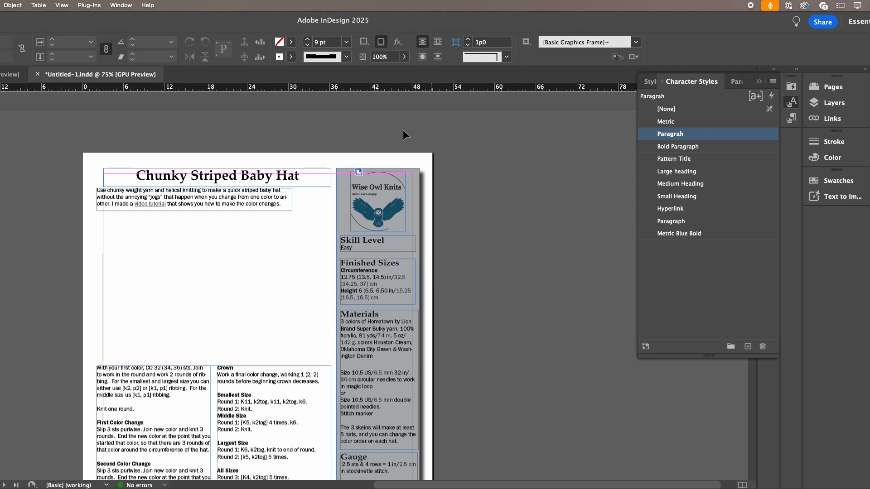
pyautogui.doubleClick(279, 198)
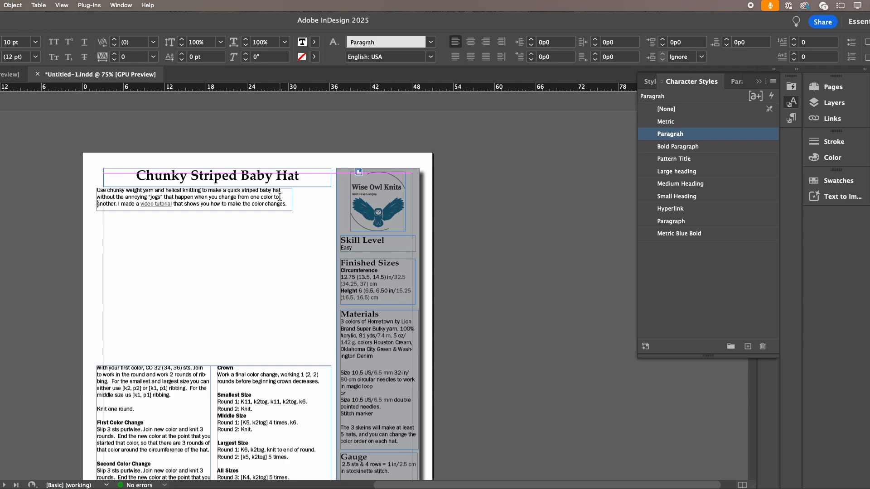
pyautogui.press('super+a')
pyautogui.press('super+shift+i')
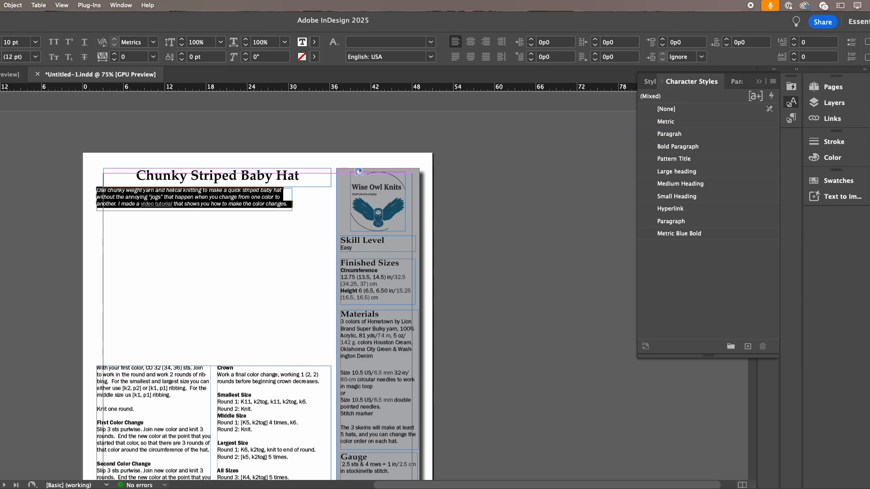
pyautogui.click(516, 227)
# Step: Define Pm as "Place marker." and Rm as "Remove marker." in the Abbreviations box, using the Paragrah character style for the Rm definition
pyautogui.scroll(-5, 517, 227)
pyautogui.scroll(3, 517, 227)
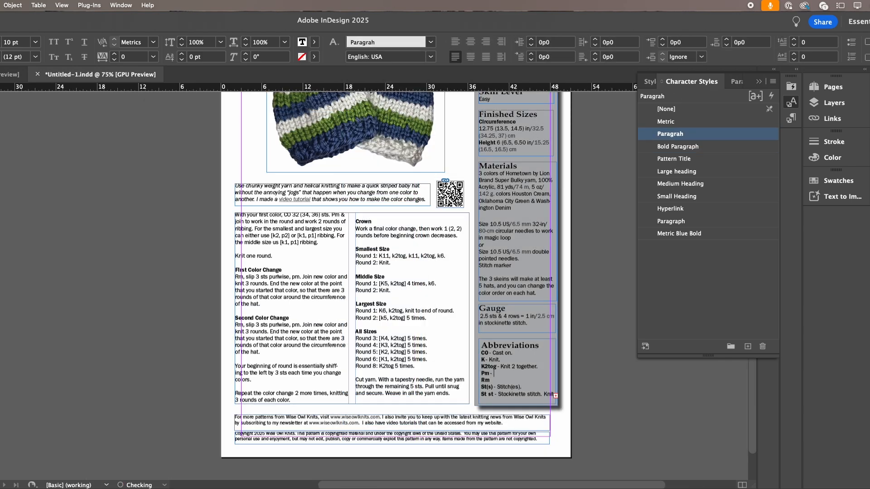
pyautogui.write('- Place marker.')
pyautogui.click(491, 380)
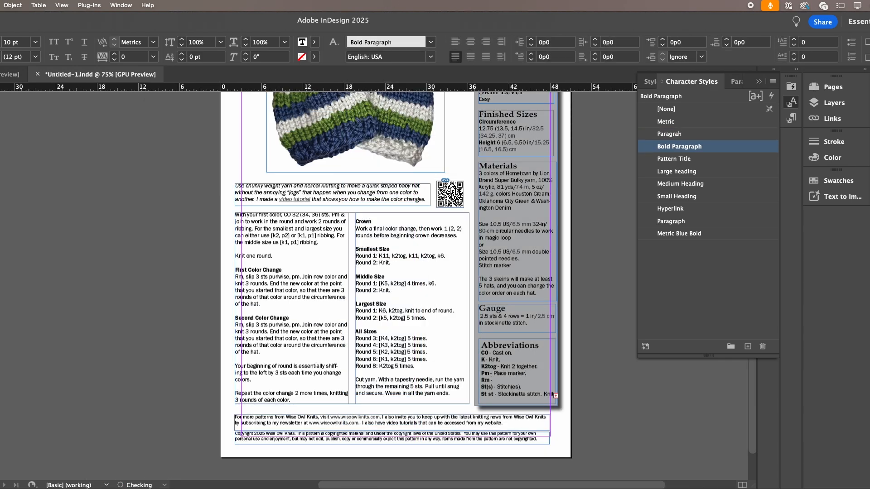
pyautogui.click(430, 42)
pyautogui.click(371, 74)
pyautogui.write('- R')
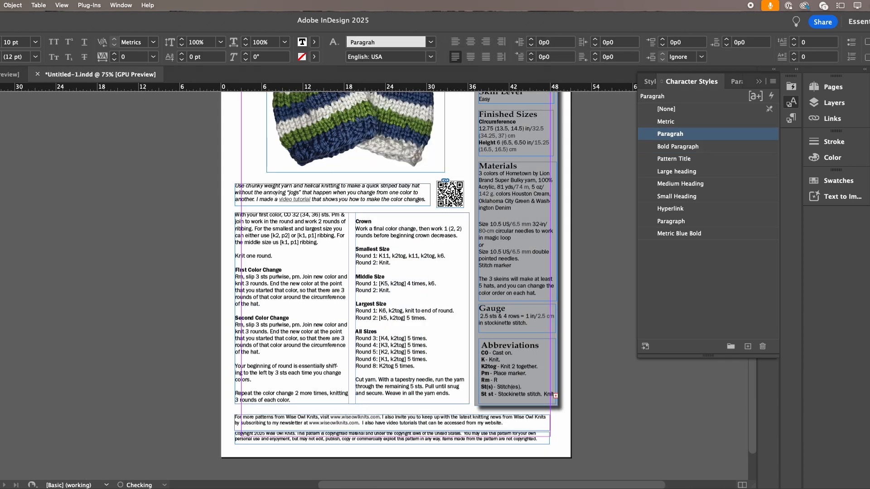
pyautogui.write('emove marker.')
pyautogui.press('Escape')
# Step: Adjust the Abbreviations box to fit all its text and extend the sidebar background slightly below it
pyautogui.moveTo(510, 347); pyautogui.dragTo(532, 369)
pyautogui.click(608, 379)
pyautogui.click(603, 374)
pyautogui.click(514, 407)
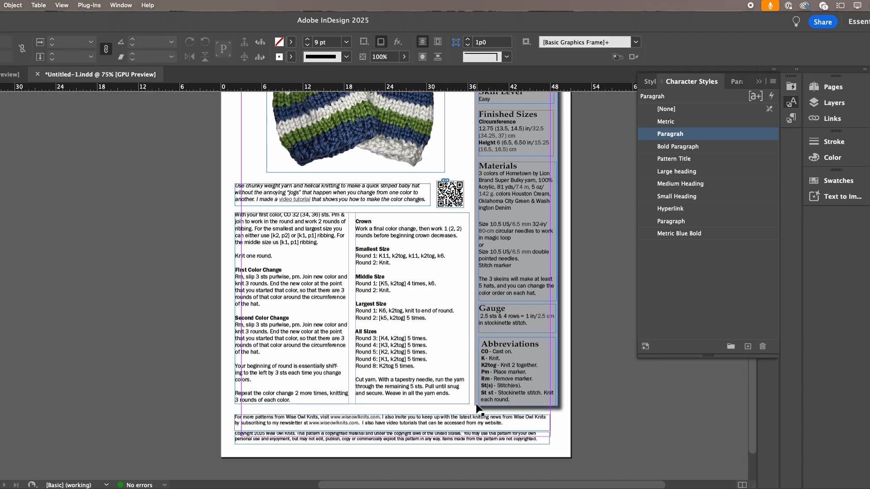
pyautogui.moveTo(514, 406); pyautogui.dragTo(514, 409)
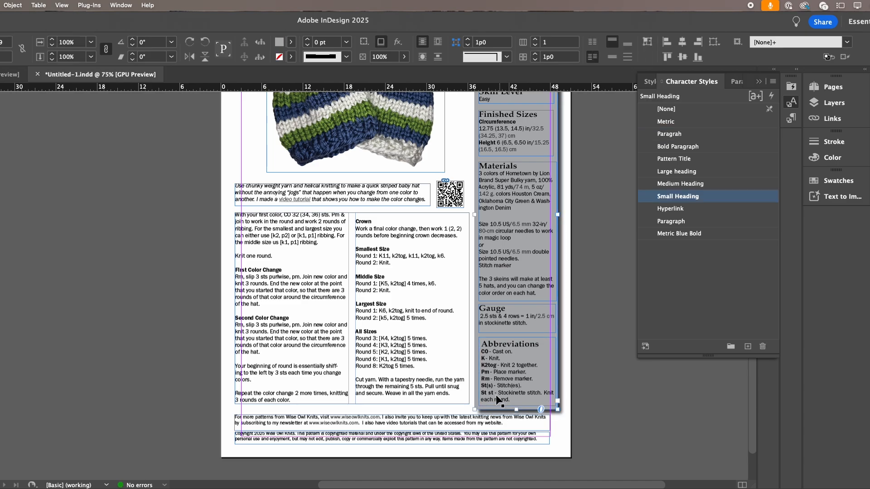
# Step: Delete the word "essentially" from the "Your beginning of round is" sentence in the instructions
pyautogui.doubleClick(337, 368)
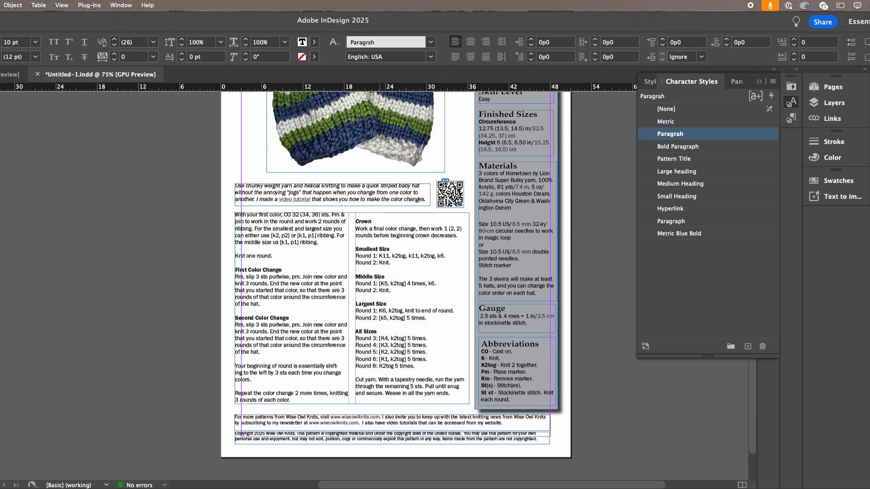
pyautogui.press('BackSpace')
pyautogui.press('BackSpace')
pyautogui.press('BackSpace')
pyautogui.press('BackSpace')
pyautogui.press('BackSpace')
pyautogui.press('BackSpace')
pyautogui.press('BackSpace')
pyautogui.press('BackSpace')
pyautogui.press('BackSpace')
pyautogui.press('BackSpace')
pyautogui.press('BackSpace')
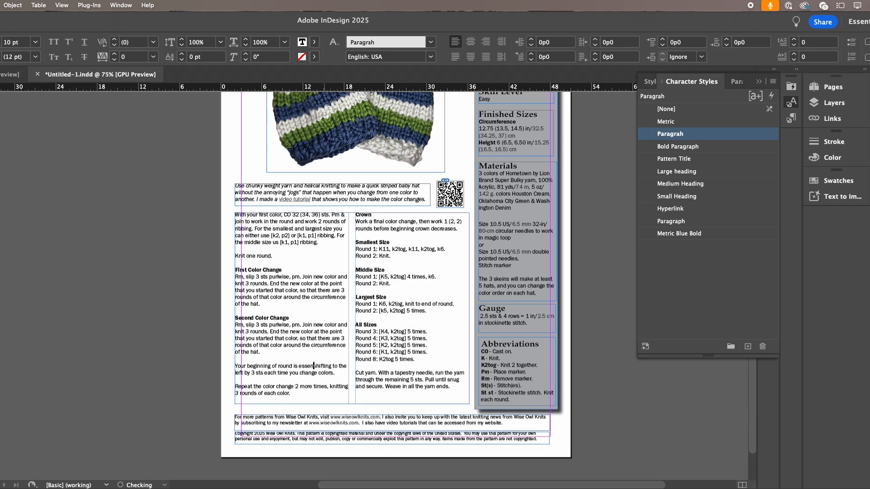
pyautogui.press('BackSpace')
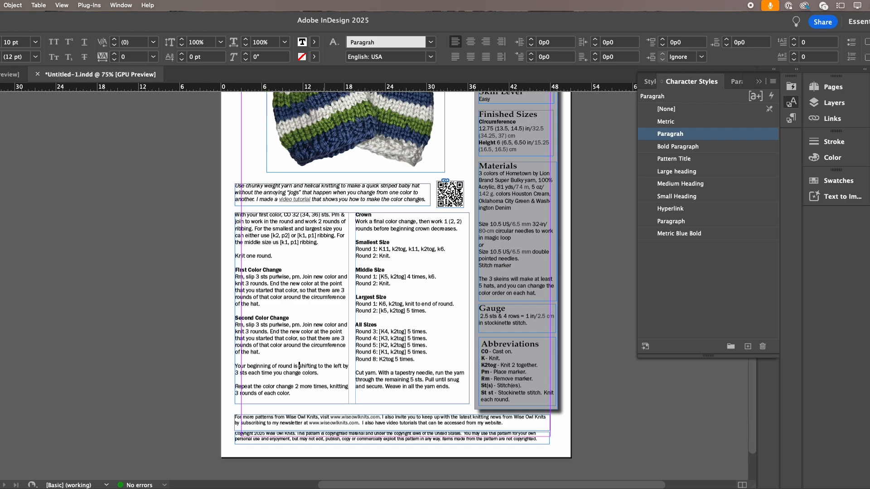
# Step: Start exporting the document to the Chunky Striped Baby Hat folder and clear the suggested file name
pyautogui.click(0, 5)
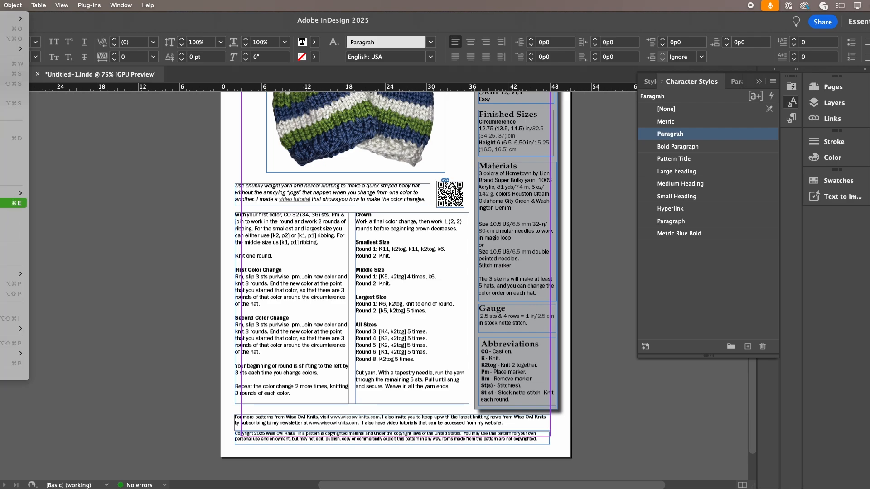
pyautogui.click(16, 203)
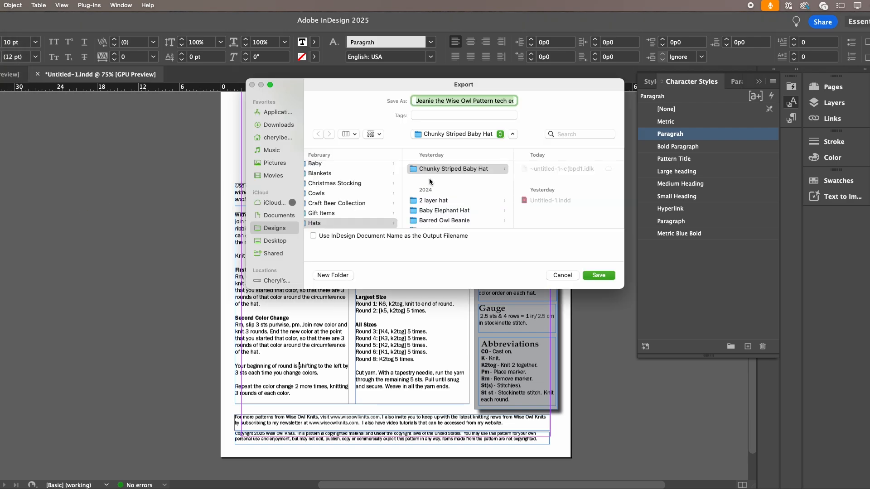
pyautogui.click(499, 101)
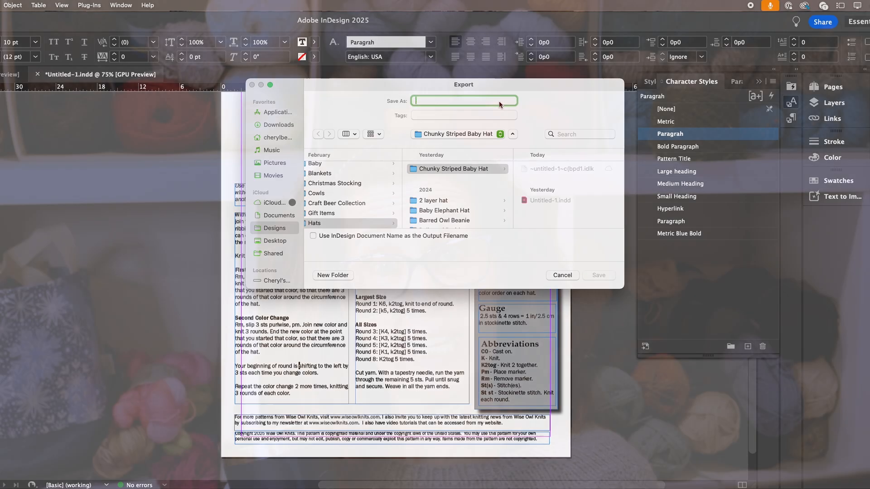